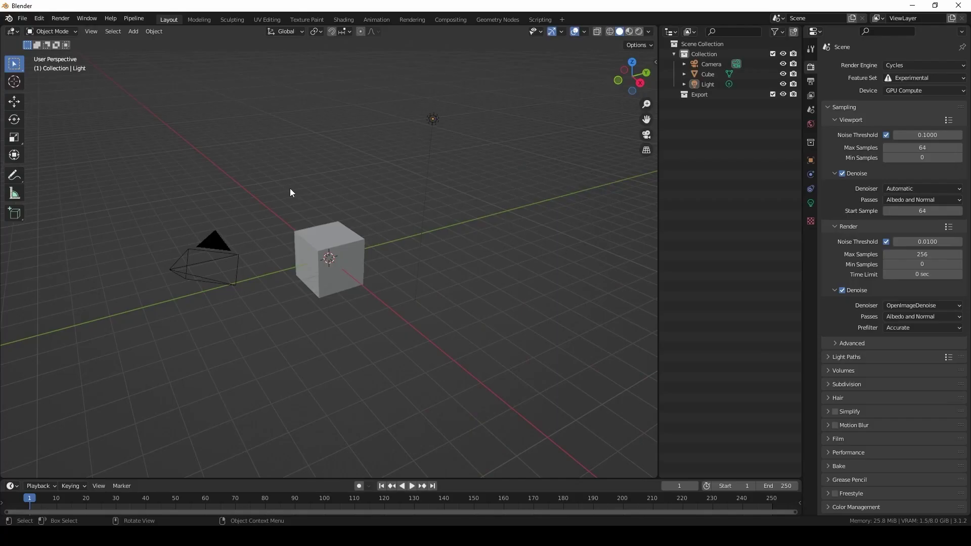
# Step: Switch the render engine to Octane and collapse its kernel and server panels
pyautogui.click(905, 67)
pyautogui.click(907, 111)
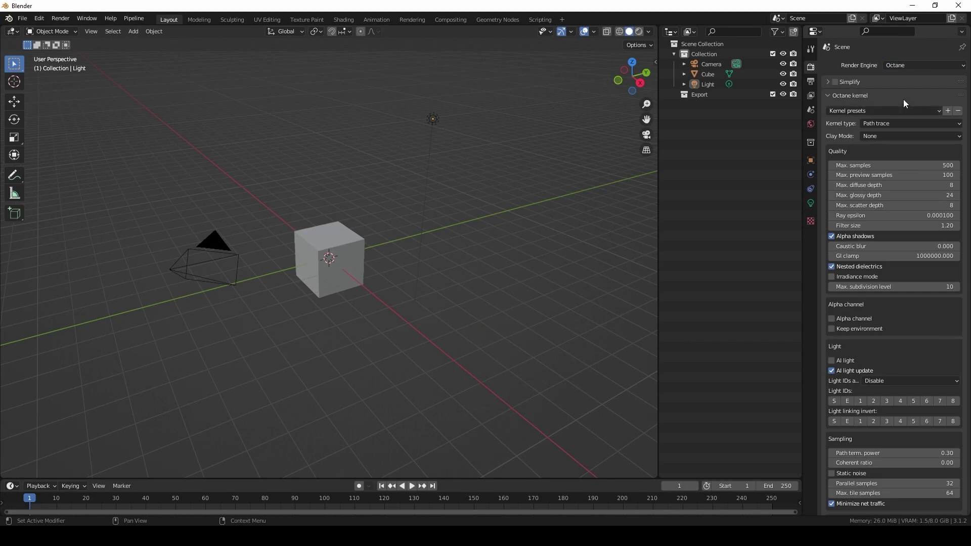
pyautogui.click(830, 96)
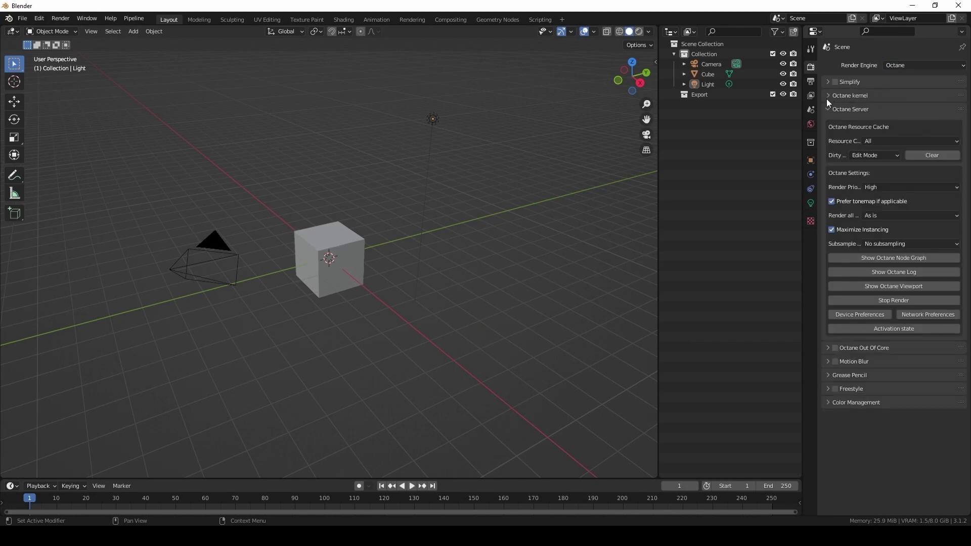
pyautogui.click(827, 106)
# Step: Delete the default Light and Cube from the scene
pyautogui.click(329, 268)
pyautogui.moveTo(345, 366); pyautogui.dragTo(326, 341, button='middle')
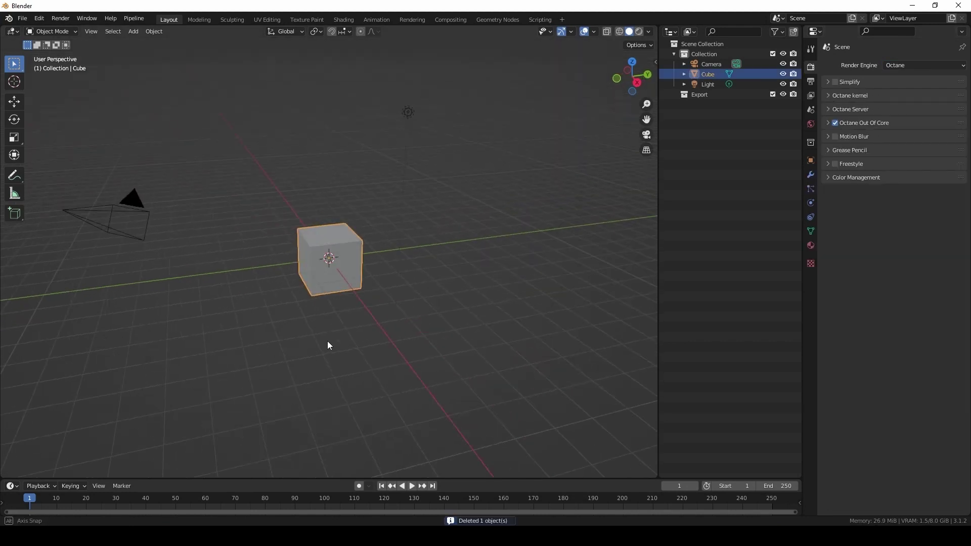
pyautogui.click(410, 109)
pyautogui.press('Delete')
pyautogui.click(357, 286)
pyautogui.press('Delete')
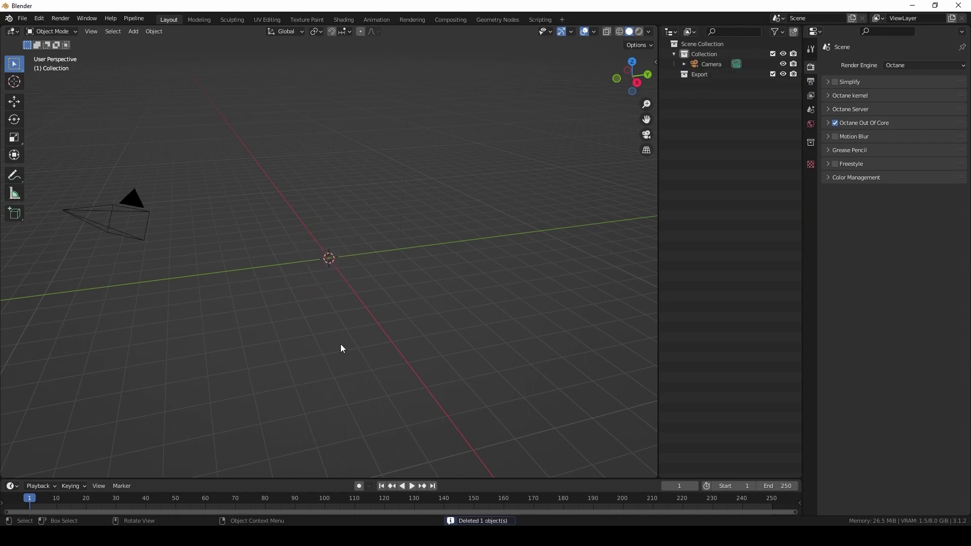
pyautogui.moveTo(341, 345); pyautogui.dragTo(373, 336, button='middle')
# Step: Add a Suzanne monkey mesh and frame it in the view
pyautogui.hotkey('shift', 'a')
pyautogui.moveTo(367, 319)
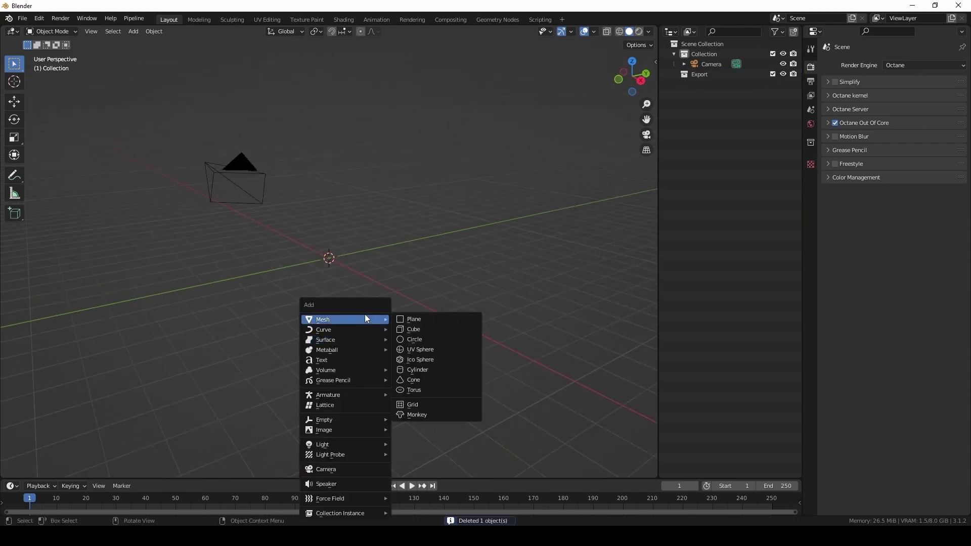
pyautogui.click(422, 414)
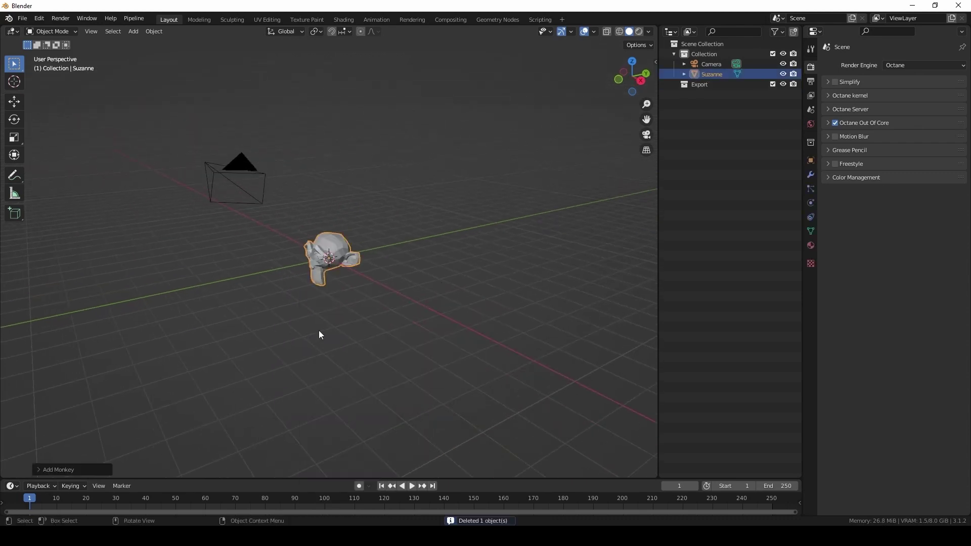
pyautogui.moveTo(318, 335); pyautogui.dragTo(412, 305, button='middle')
pyautogui.scroll(3, 359, 264)
# Step: Add a Subdivision Surface modifier to Suzanne
pyautogui.click(810, 175)
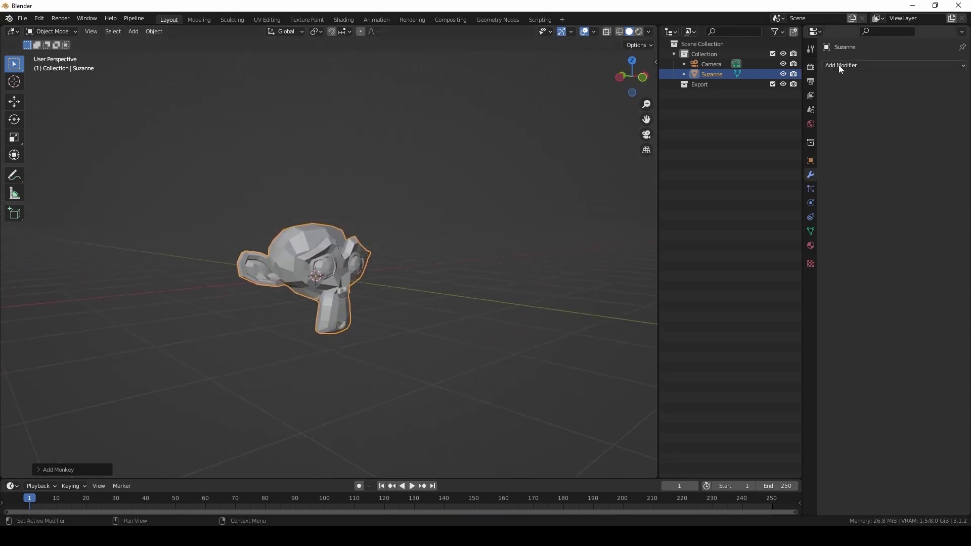
pyautogui.click(850, 68)
pyautogui.click(775, 250)
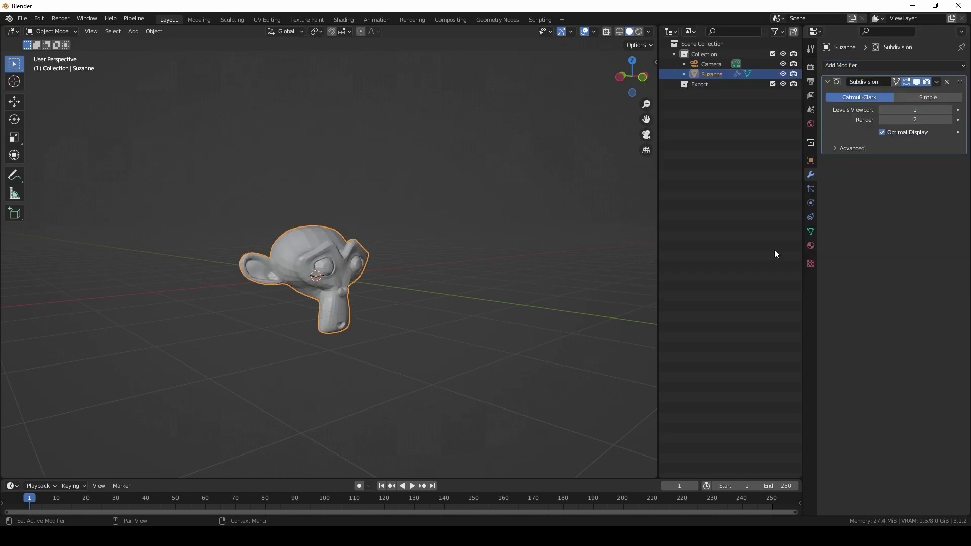
pyautogui.moveTo(327, 340)
pyautogui.mouseDown(button='middle')
pyautogui.moveTo(308, 338)
pyautogui.moveTo(323, 332)
pyautogui.mouseUp(button='middle')
pyautogui.scroll(3, 320, 279)
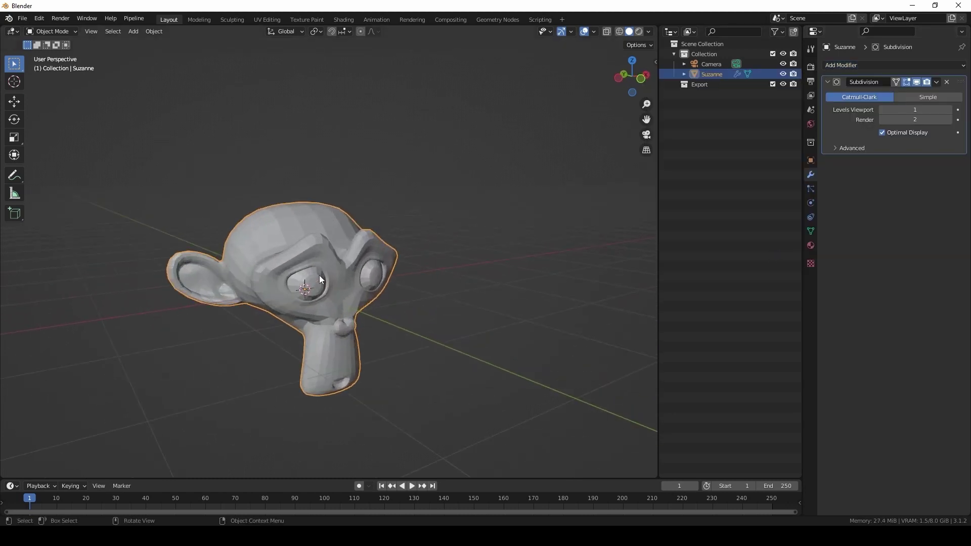
pyautogui.moveTo(312, 289); pyautogui.dragTo(329, 262, button='middle')
pyautogui.scroll(1, 326, 264)
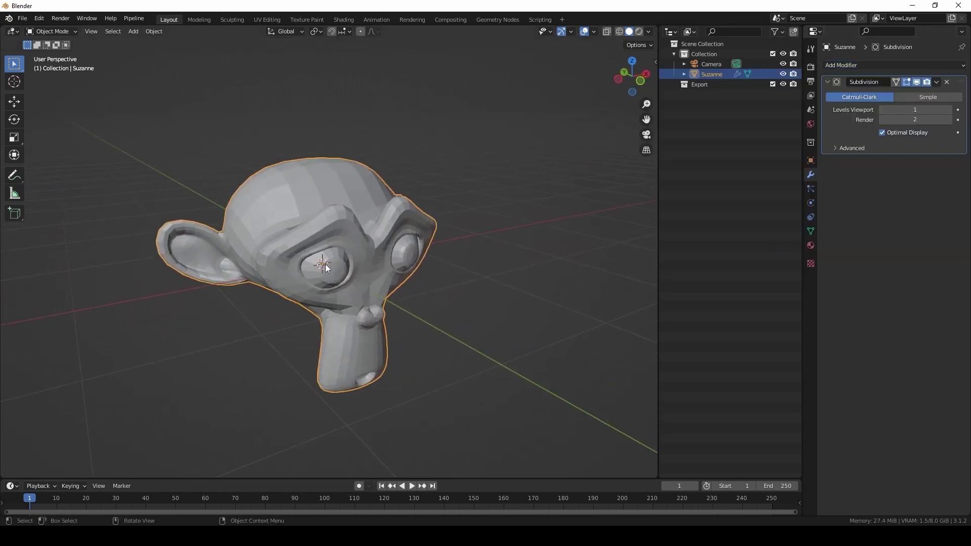
# Step: Try viewport subdivision level 3, then lower it to 1
pyautogui.click(946, 110)
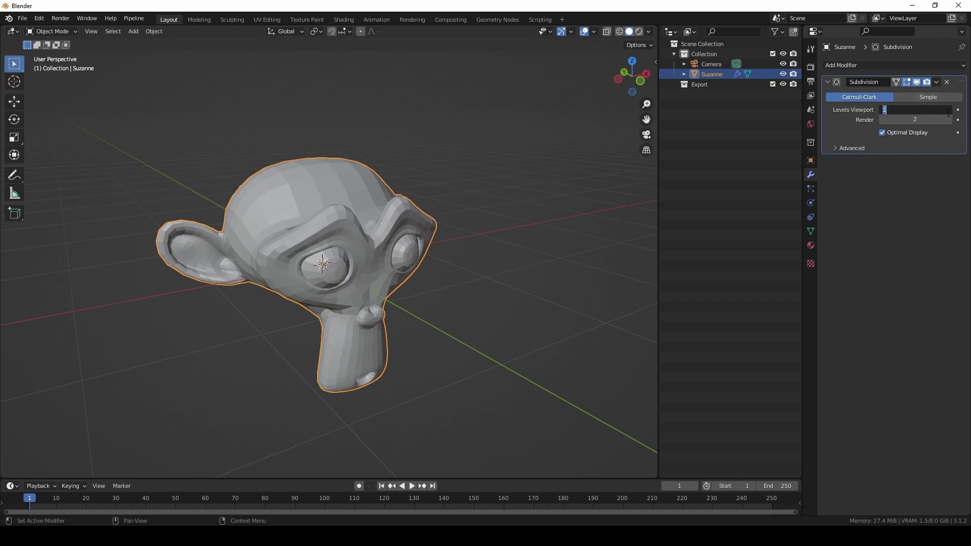
pyautogui.write('3')
pyautogui.press('Return')
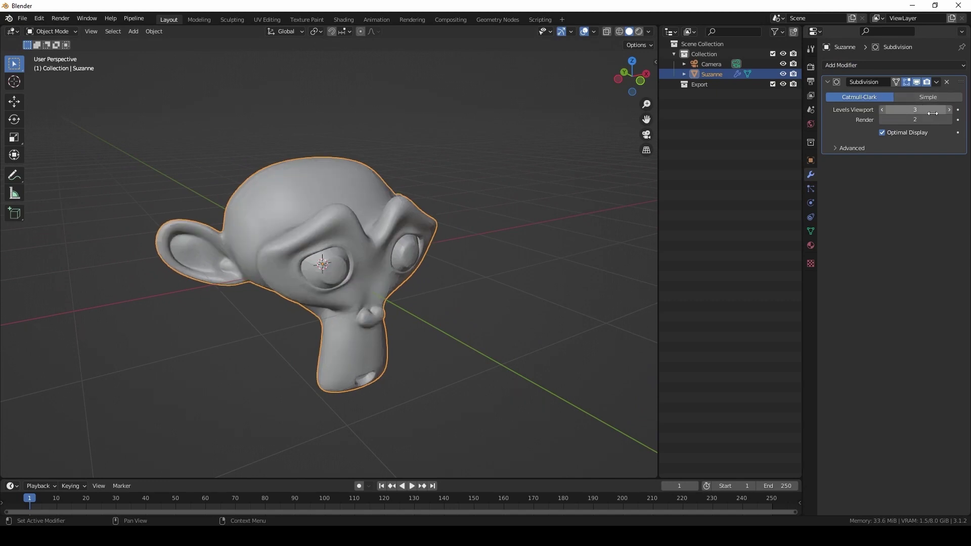
pyautogui.moveTo(431, 290); pyautogui.dragTo(457, 282, button='middle')
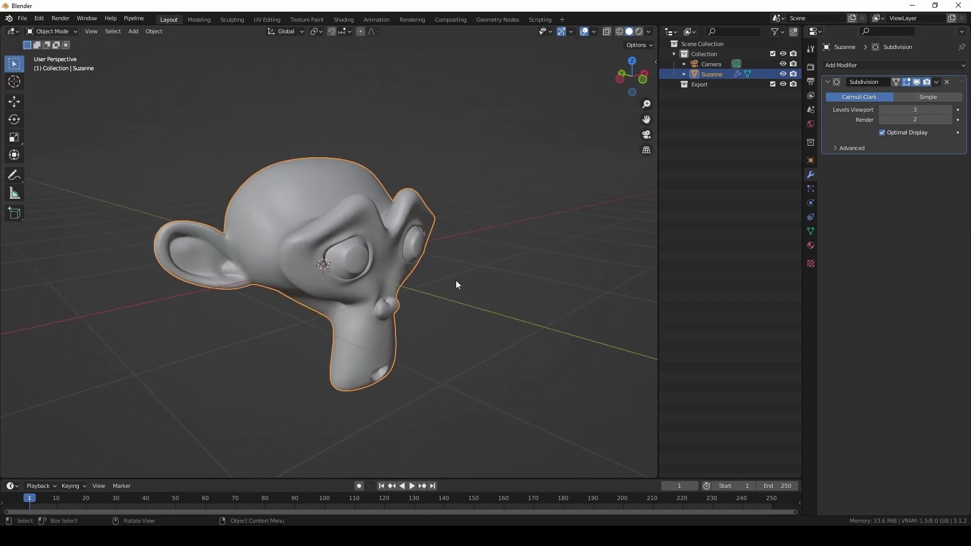
pyautogui.click(921, 110)
pyautogui.write('1')
pyautogui.press('Return')
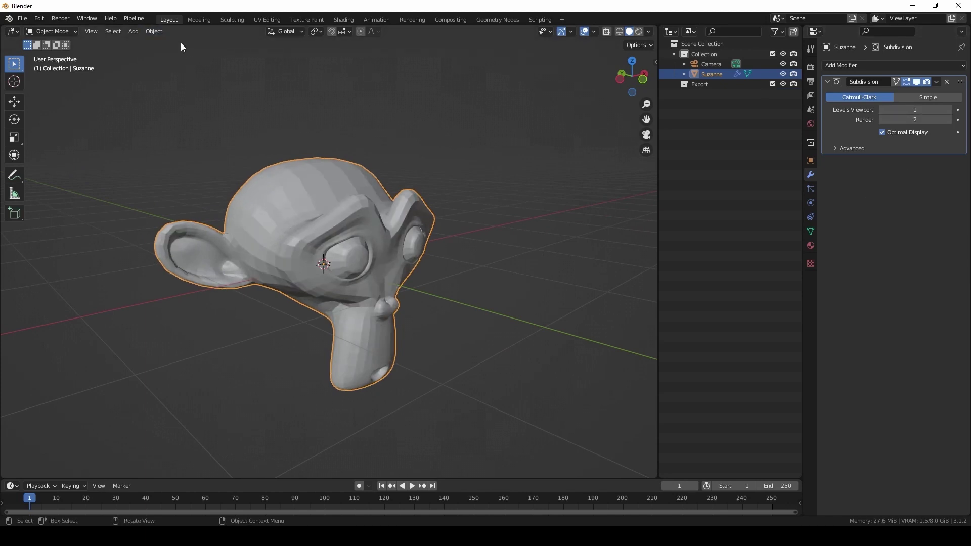
# Step: Shade Suzanne smooth and set subdivision level 2 with Ctrl+2
pyautogui.click(153, 31)
pyautogui.click(181, 244)
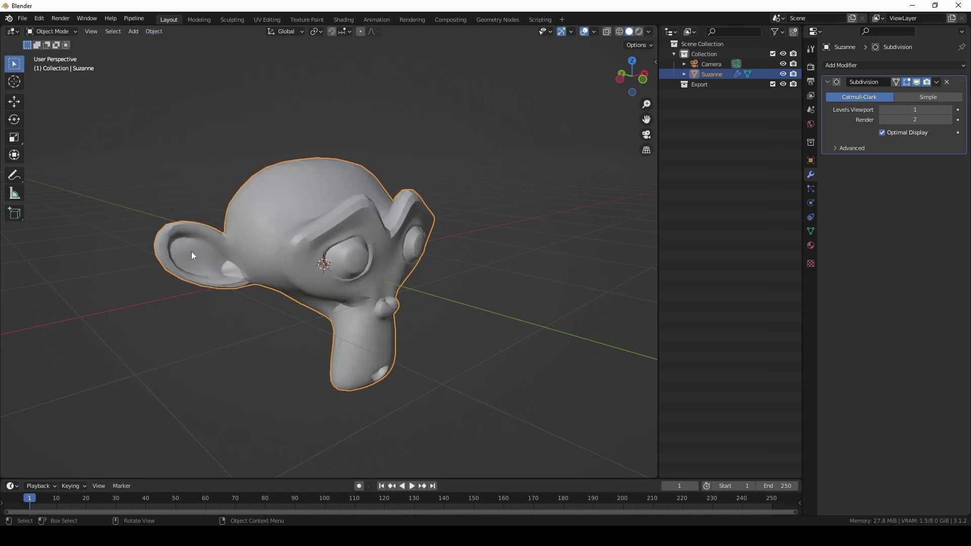
pyautogui.hotkey('ctrl', '2')
pyautogui.scroll(3, 362, 231)
pyautogui.scroll(-4, 362, 230)
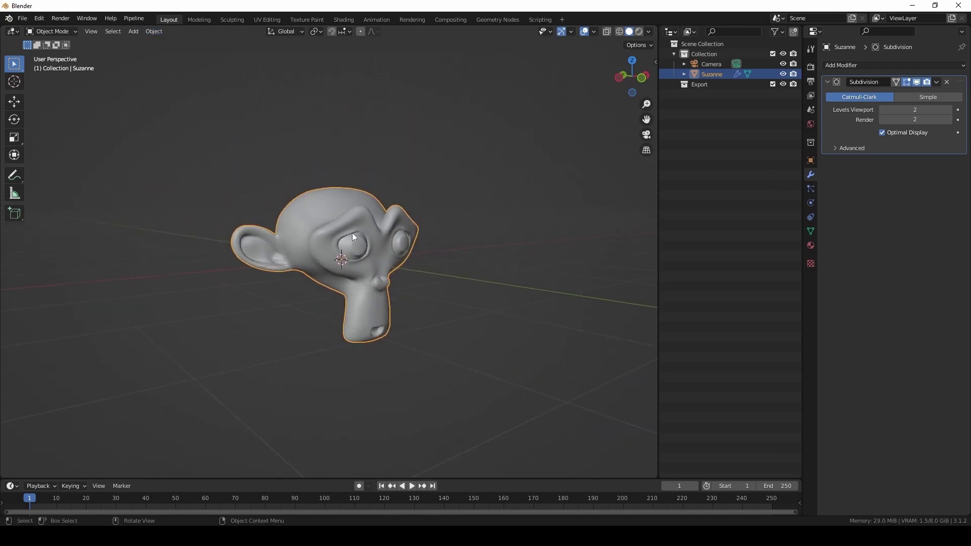
pyautogui.moveTo(348, 234); pyautogui.dragTo(356, 258, button='middle')
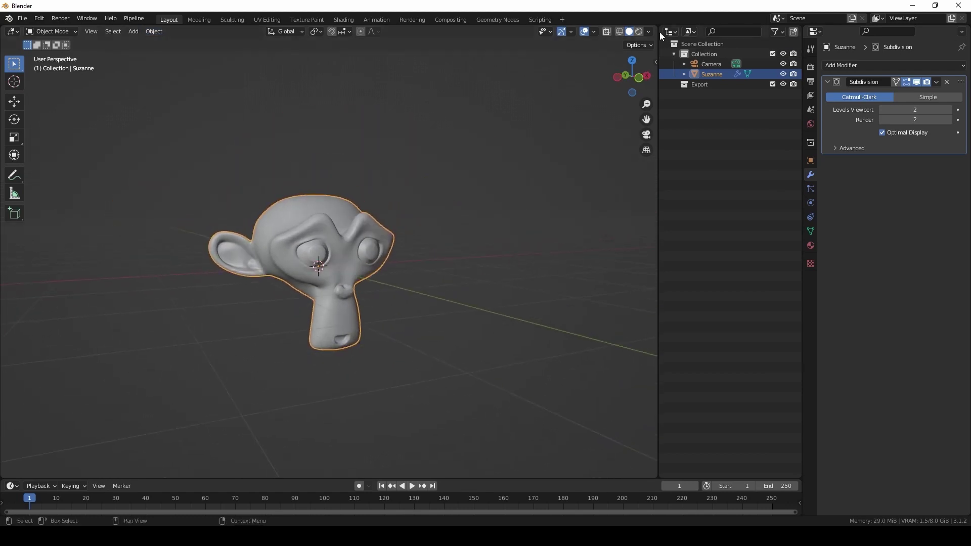
# Step: Switch the viewport to live Octane rendered shading
pyautogui.click(639, 32)
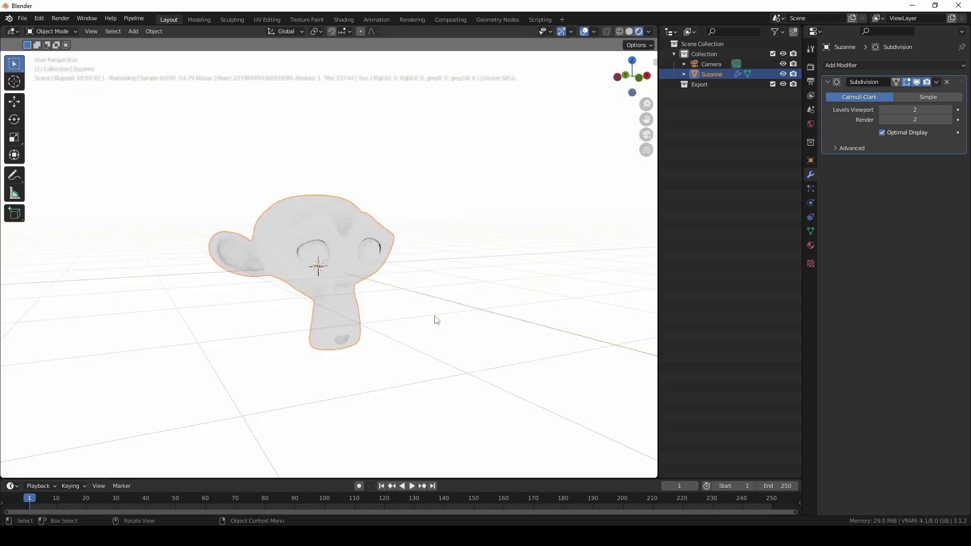
pyautogui.moveTo(330, 298); pyautogui.dragTo(335, 306, button='middle')
pyautogui.scroll(2, 336, 306)
# Step: Set the World environment texture to an Image Tex and browse for its image
pyautogui.click(810, 66)
pyautogui.click(810, 124)
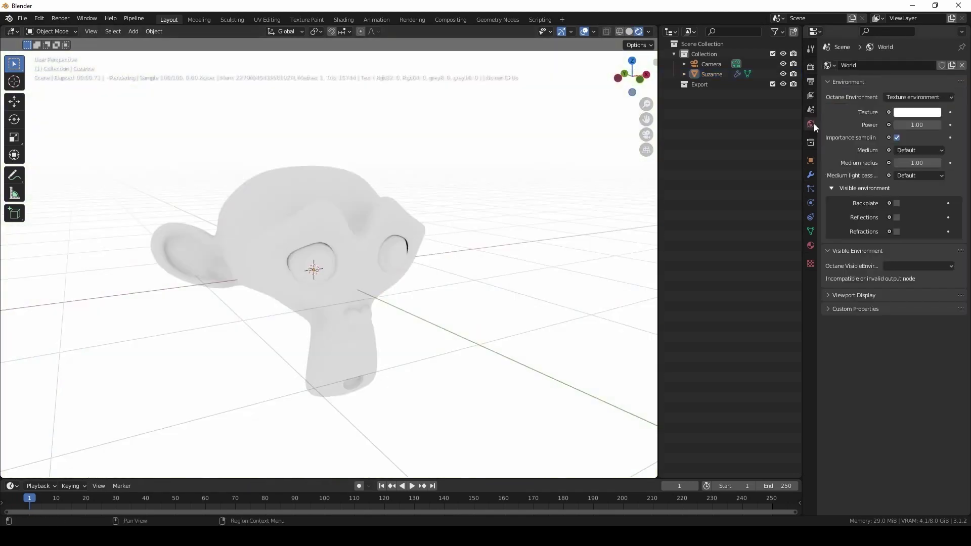
pyautogui.click(889, 113)
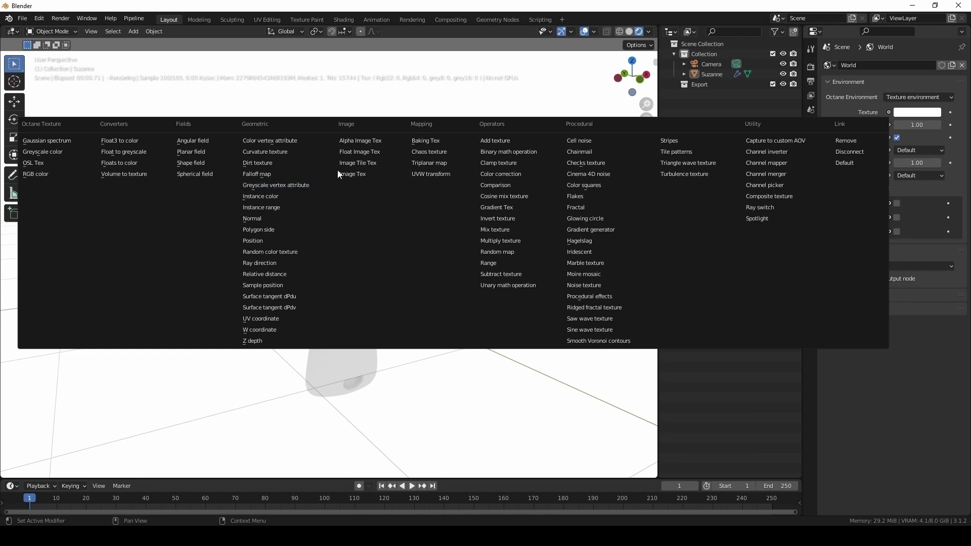
pyautogui.click(350, 174)
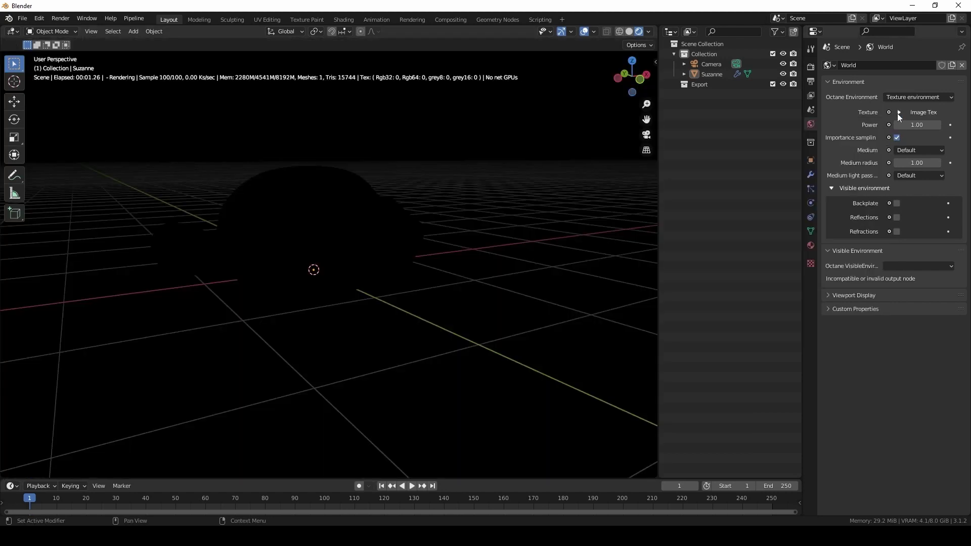
pyautogui.click(899, 112)
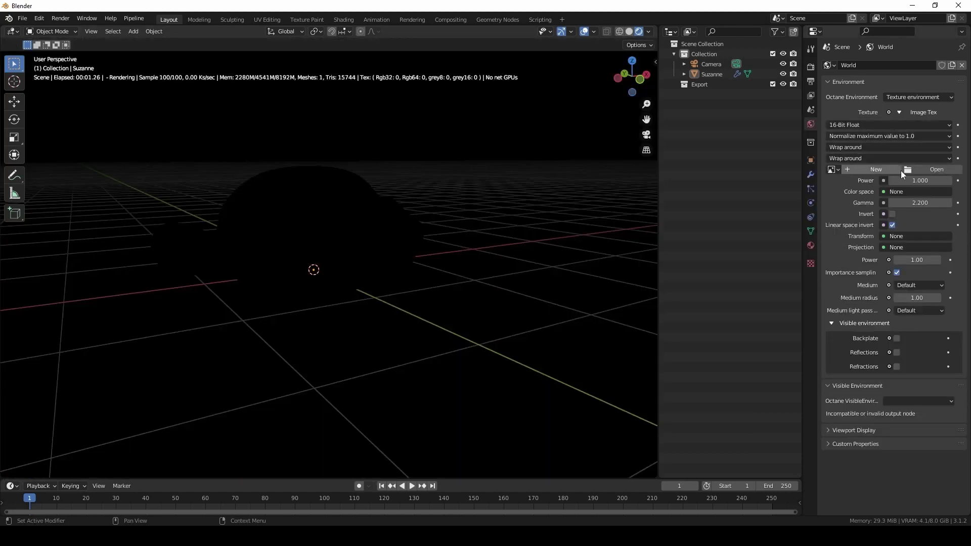
pyautogui.click(934, 171)
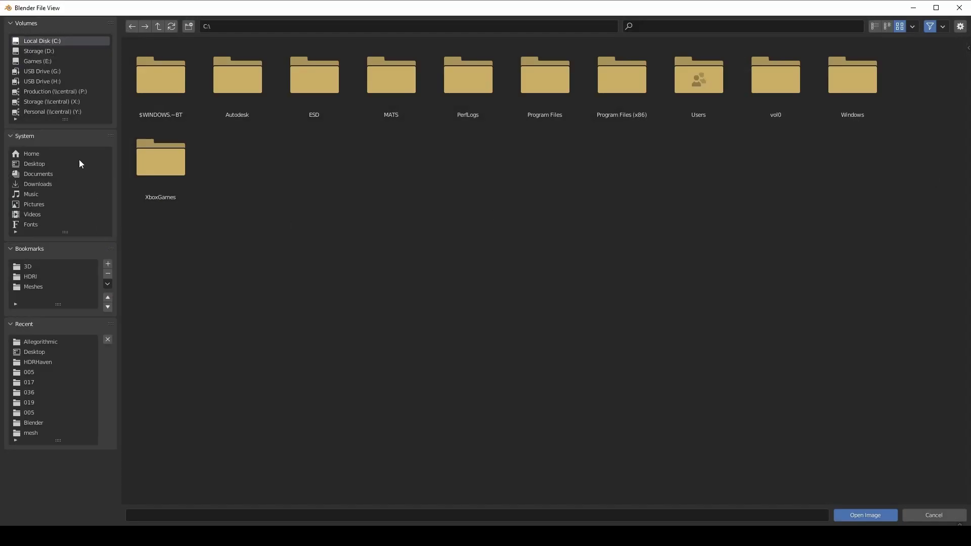
# Step: Load old_bus_depot_4k.hdr from the HDRHaven folder as the environment image
pyautogui.doubleClick(38, 276)
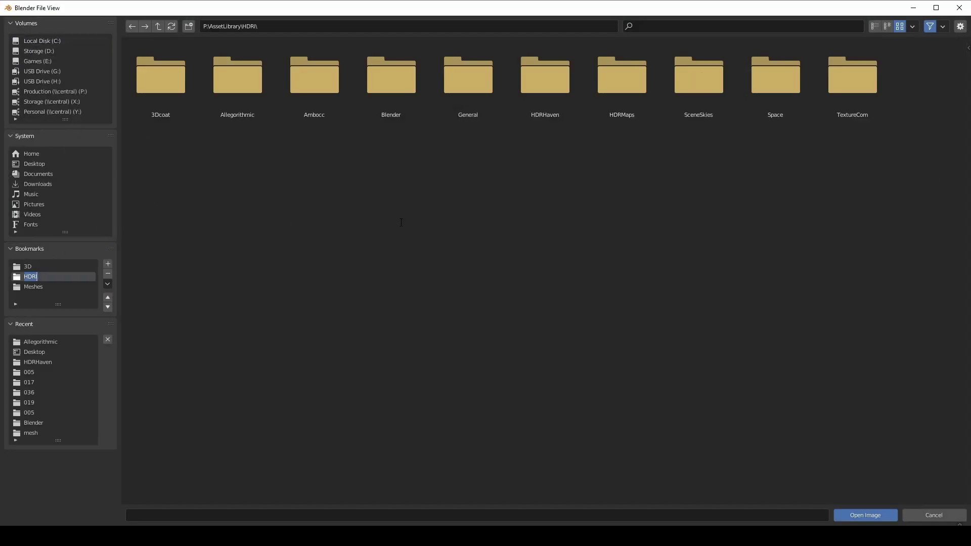
pyautogui.doubleClick(551, 83)
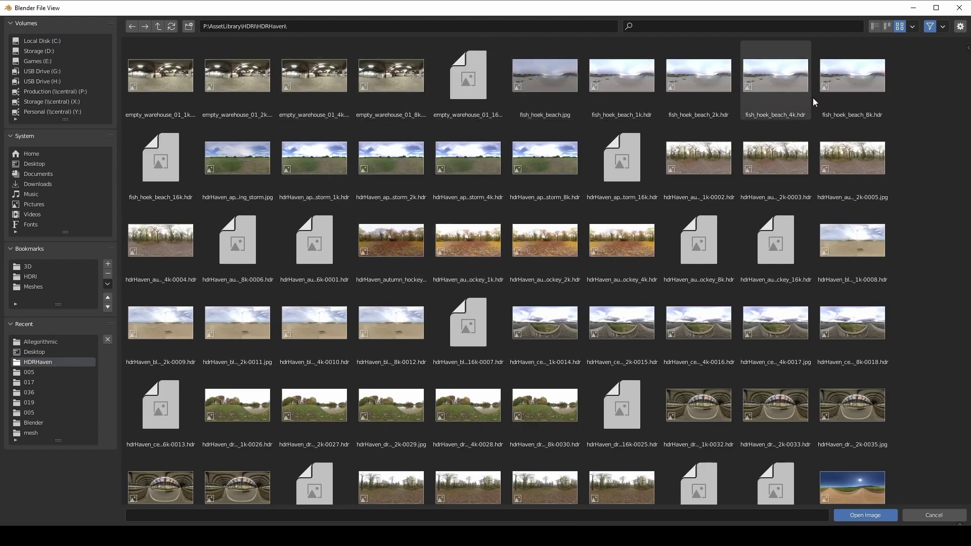
pyautogui.scroll(-3, 489, 252)
pyautogui.scroll(-18, 488, 252)
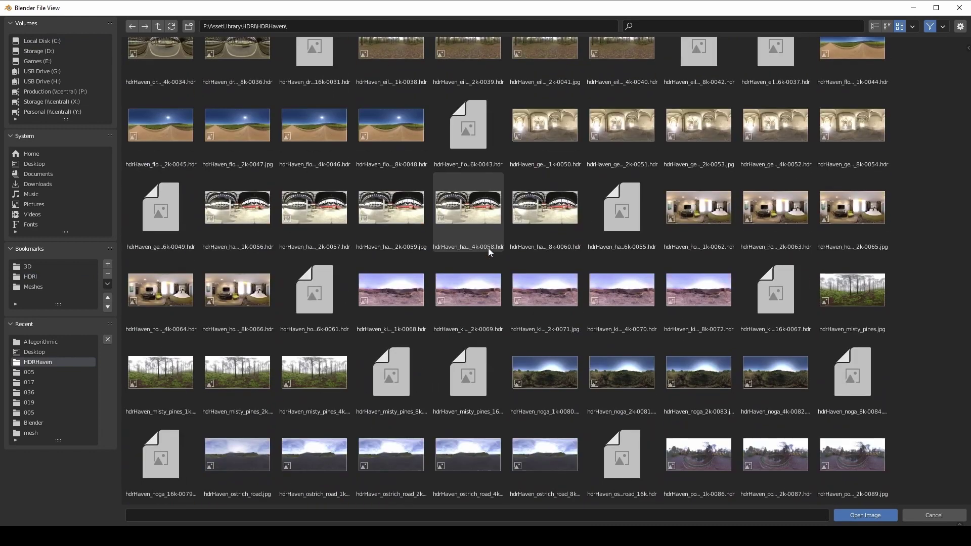
pyautogui.scroll(-20, 488, 248)
pyautogui.click(621, 308)
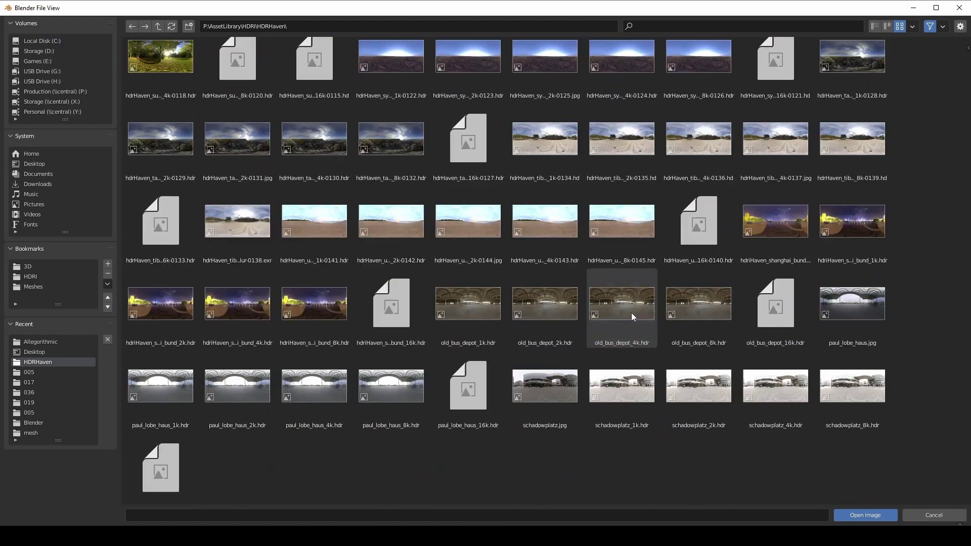
pyautogui.click(862, 515)
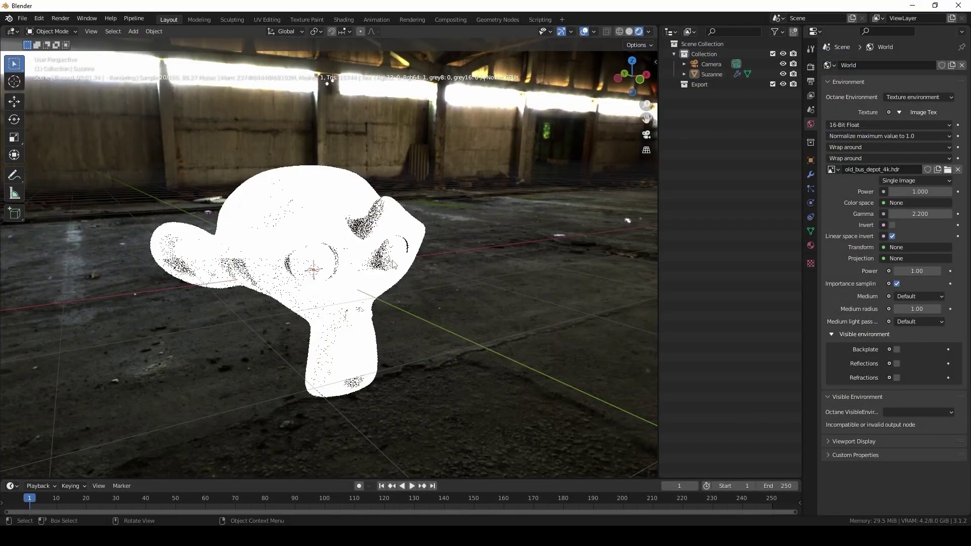
# Step: Set the bus depot environment texture's gamma to 1.000 and inspect the relit warehouse
pyautogui.moveTo(454, 319); pyautogui.dragTo(626, 297, button='middle')
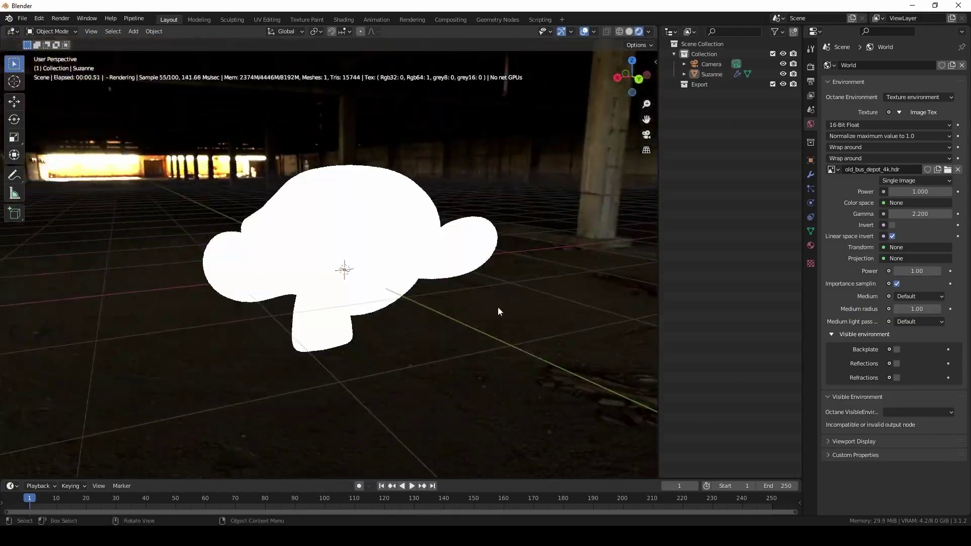
pyautogui.moveTo(291, 311); pyautogui.dragTo(465, 300, button='middle')
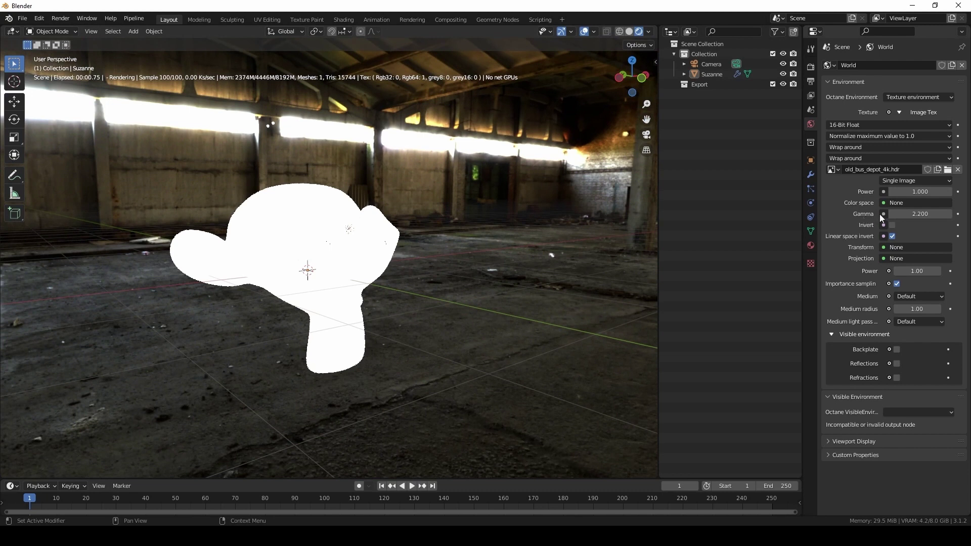
pyautogui.click(915, 214)
pyautogui.write('1')
pyautogui.press('Return')
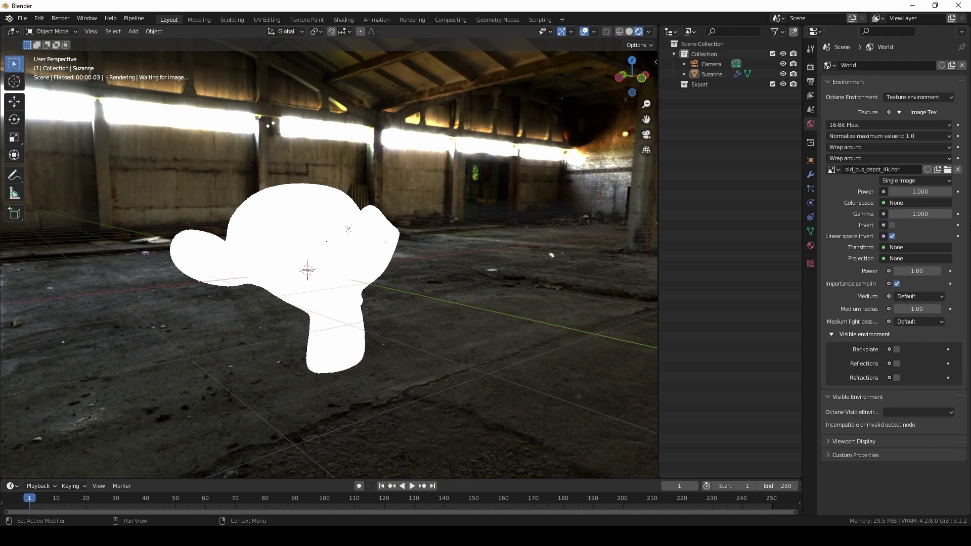
pyautogui.moveTo(394, 320); pyautogui.dragTo(488, 329, button='middle')
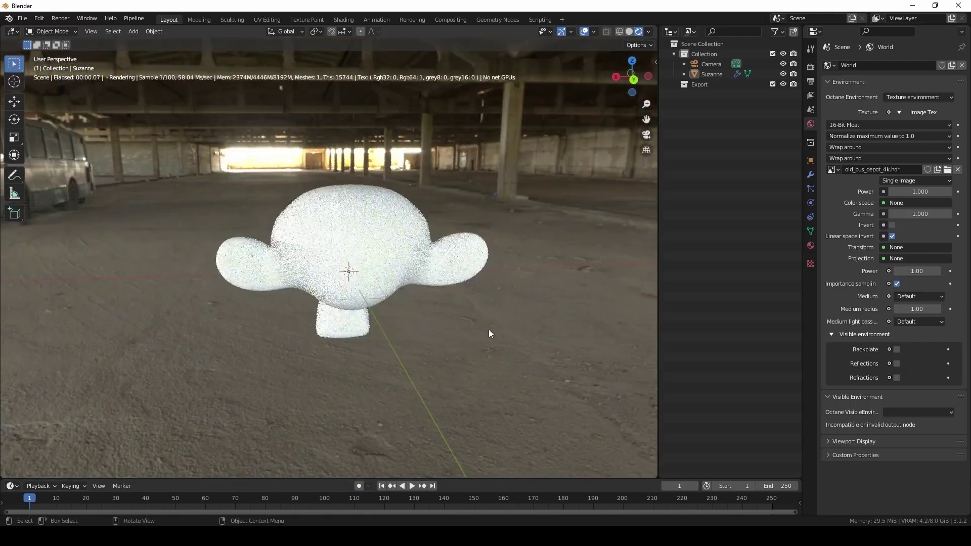
pyautogui.moveTo(412, 326)
pyautogui.mouseDown(button='middle')
pyautogui.moveTo(357, 324)
pyautogui.moveTo(509, 324)
pyautogui.moveTo(389, 323)
pyautogui.moveTo(398, 316)
pyautogui.mouseUp(button='middle')
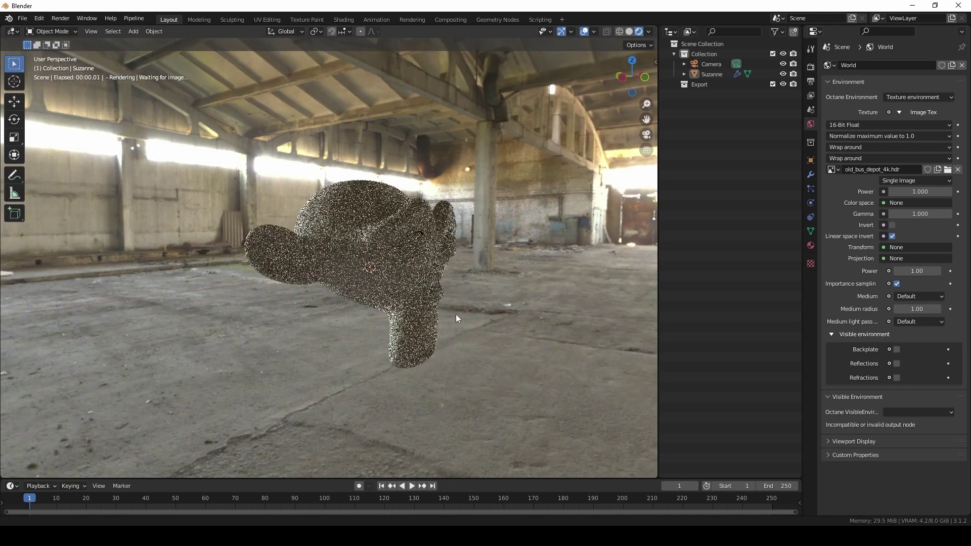
pyautogui.moveTo(456, 314); pyautogui.dragTo(420, 305, button='middle')
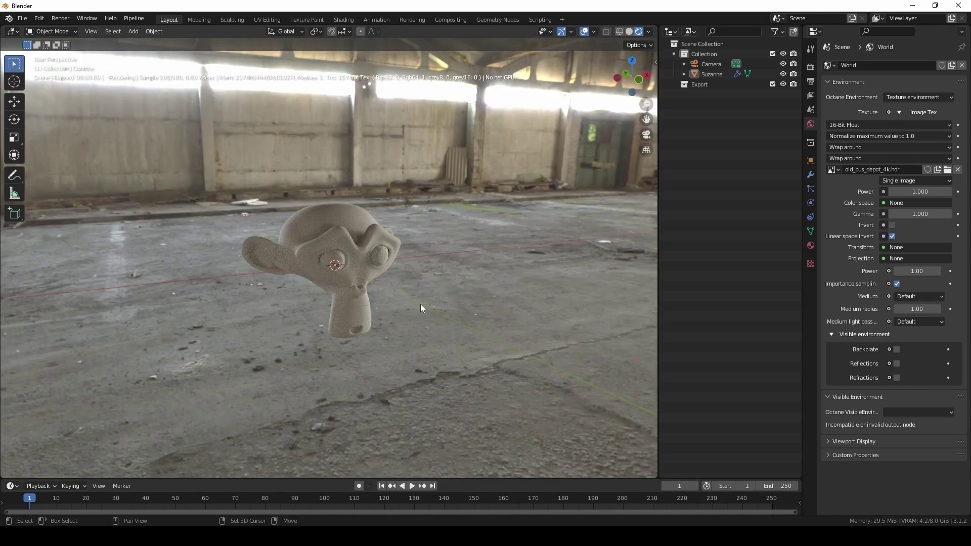
pyautogui.hotkey('shift', 'a')
# Step: Add a Plane and scale it up under Suzanne
pyautogui.click(459, 304)
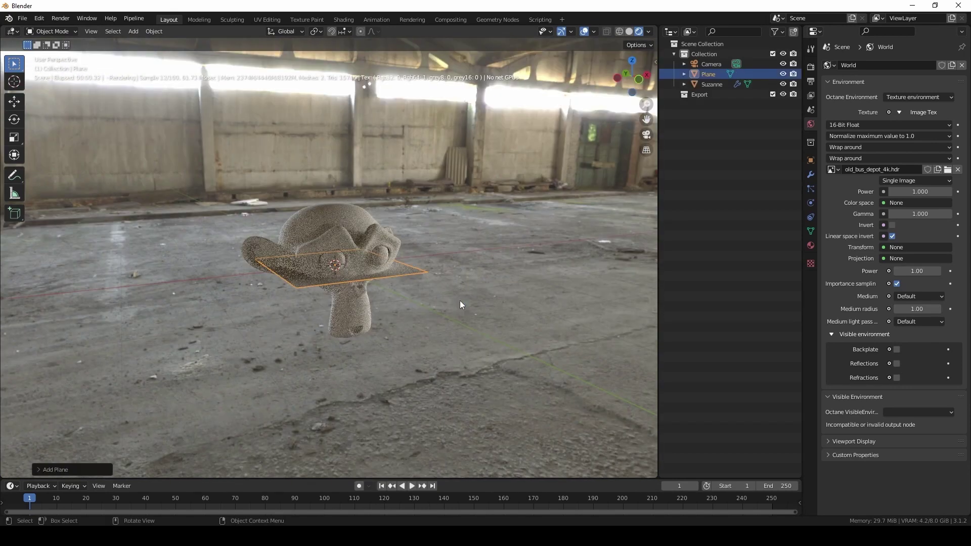
pyautogui.press('s')
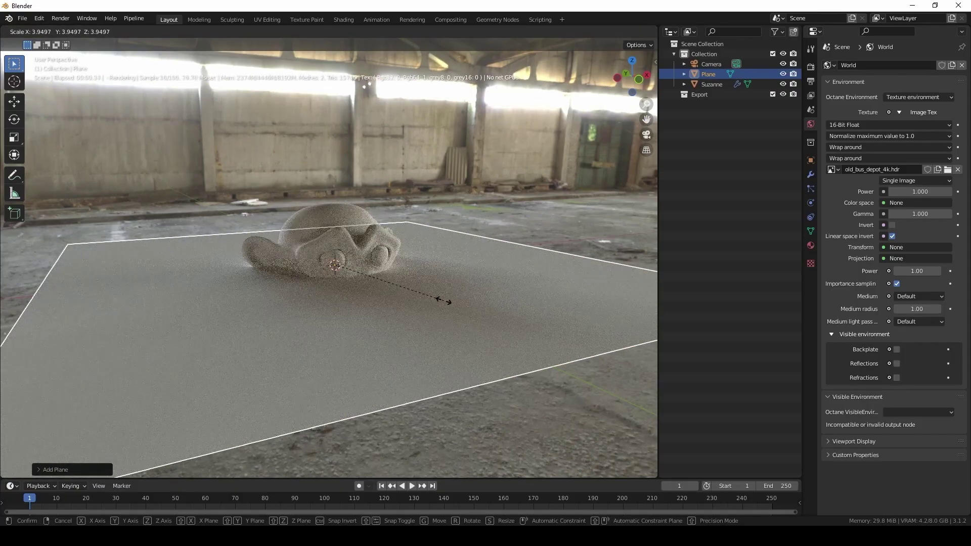
pyautogui.click(455, 299)
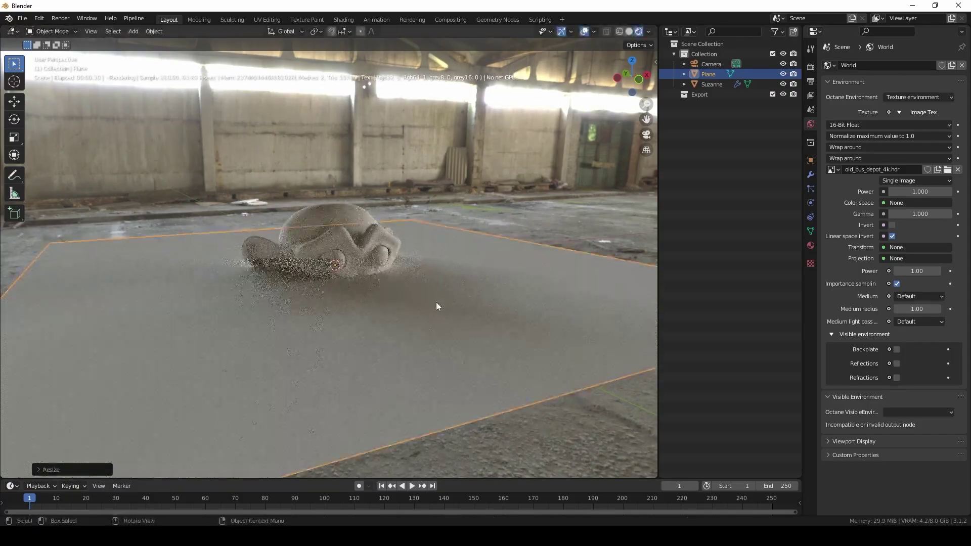
pyautogui.moveTo(362, 296); pyautogui.dragTo(393, 321, button='middle')
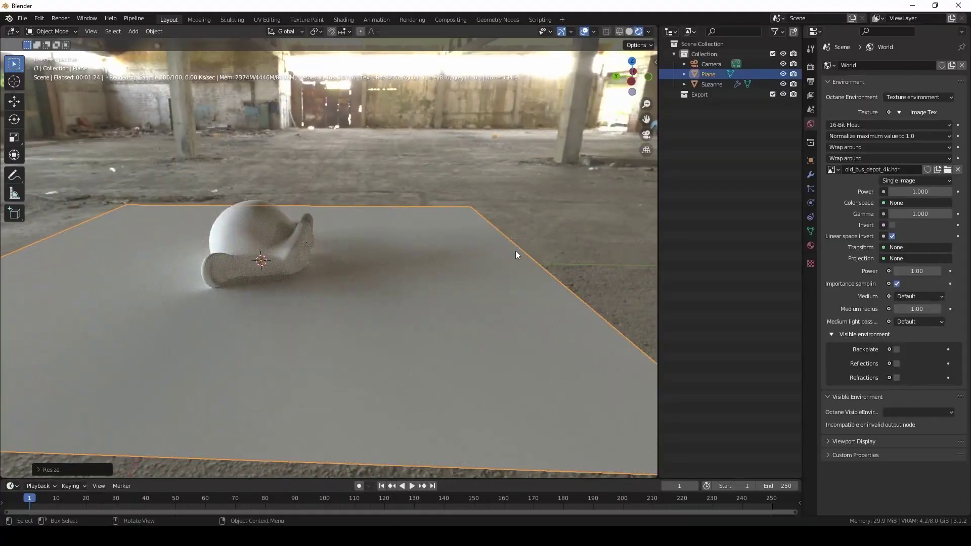
# Step: Enlarge the plane further into a floor, then split the 3D view into two stacked areas
pyautogui.press('s')
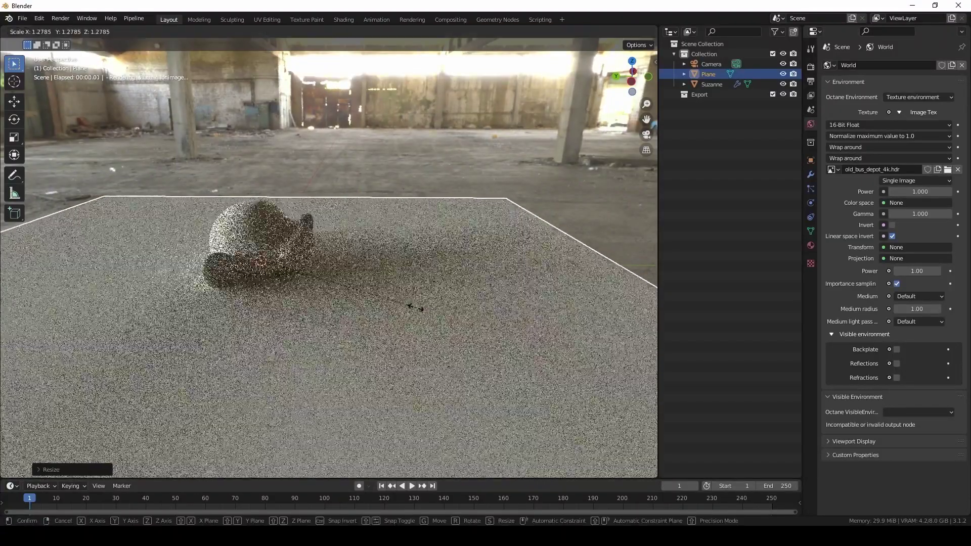
pyautogui.click(437, 310)
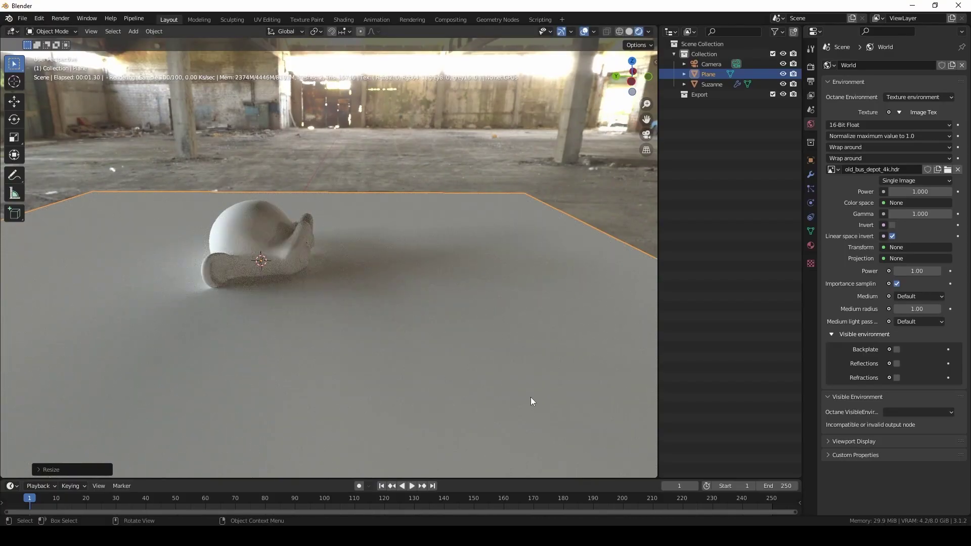
pyautogui.moveTo(404, 359); pyautogui.dragTo(1, 474, button='middle')
pyautogui.moveTo(2, 475); pyautogui.dragTo(27, 233)
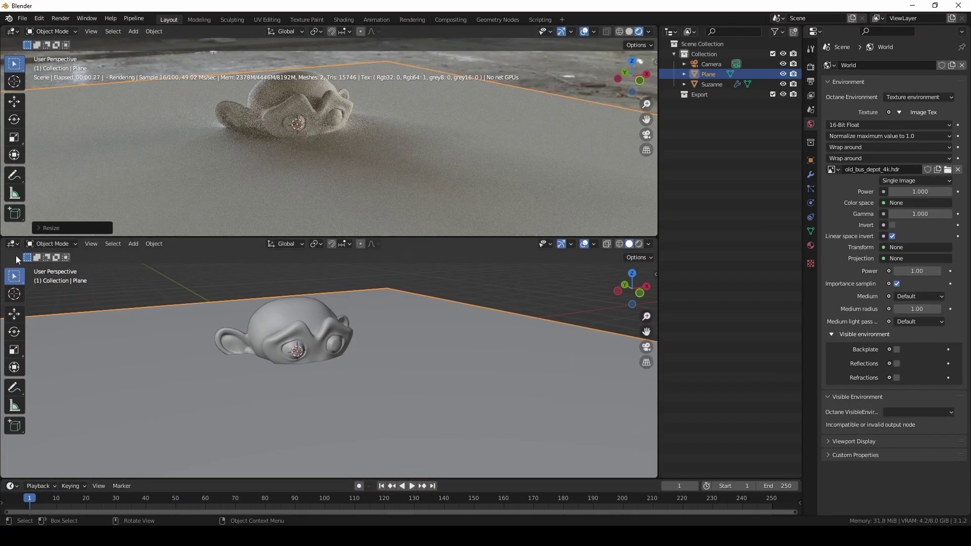
# Step: Make the lower area a Shader Editor and show Suzanne's Material properties
pyautogui.click(13, 243)
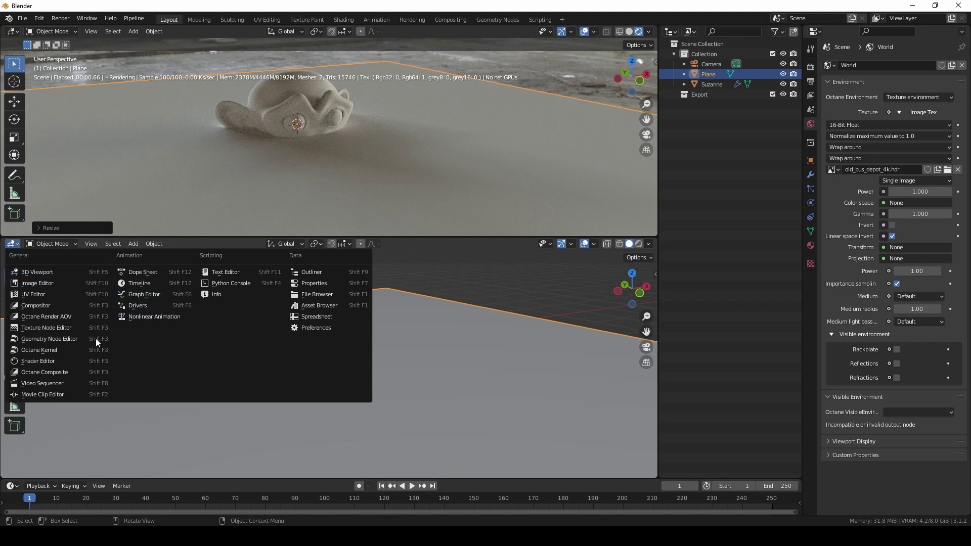
pyautogui.click(51, 362)
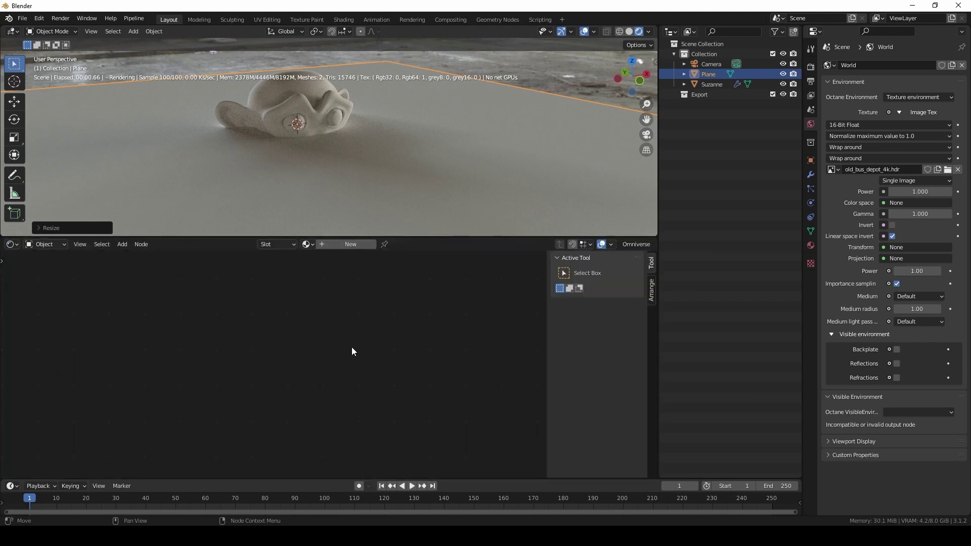
pyautogui.click(322, 105)
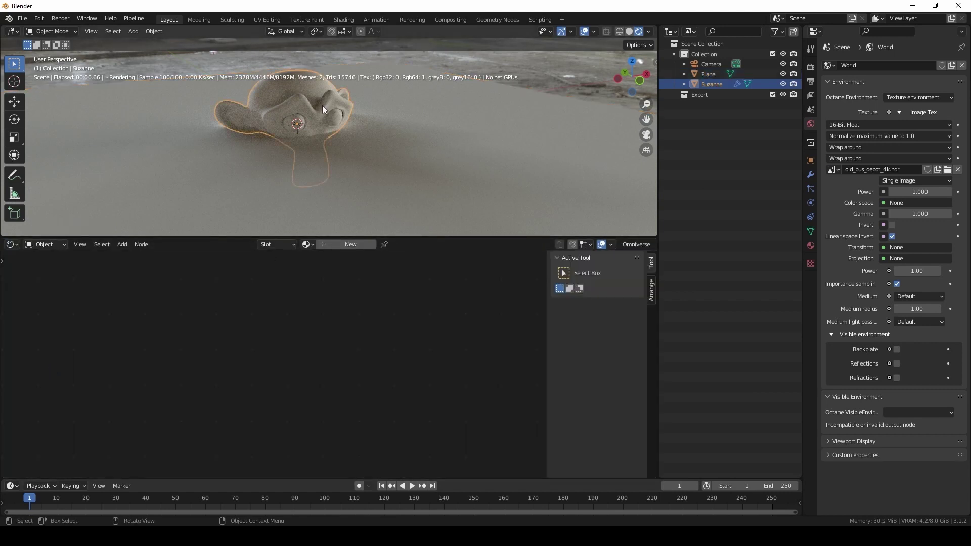
pyautogui.click(811, 246)
# Step: Create Material.001 for Suzanne and set its Albedo to red (H 1.0, S 1.0, V 0.7)
pyautogui.click(857, 98)
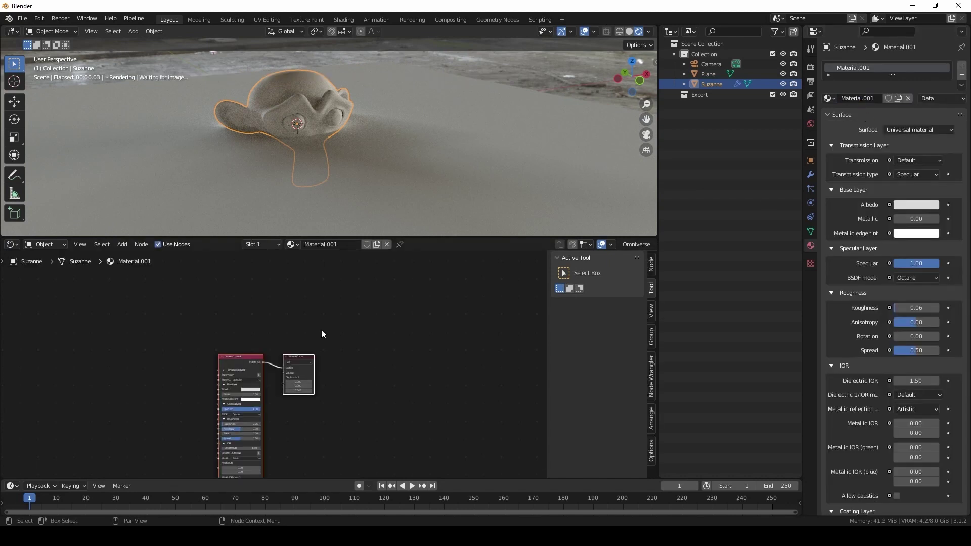
pyautogui.moveTo(364, 423); pyautogui.dragTo(429, 362, button='middle')
pyautogui.scroll(3, 311, 356)
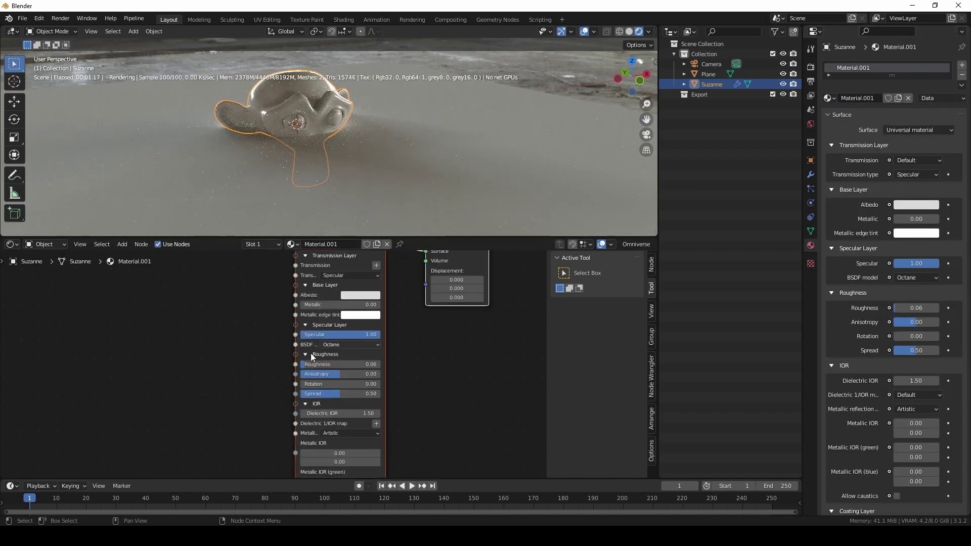
pyautogui.moveTo(311, 356); pyautogui.dragTo(240, 392, button='middle')
pyautogui.scroll(2, 300, 397)
pyautogui.scroll(1, 300, 396)
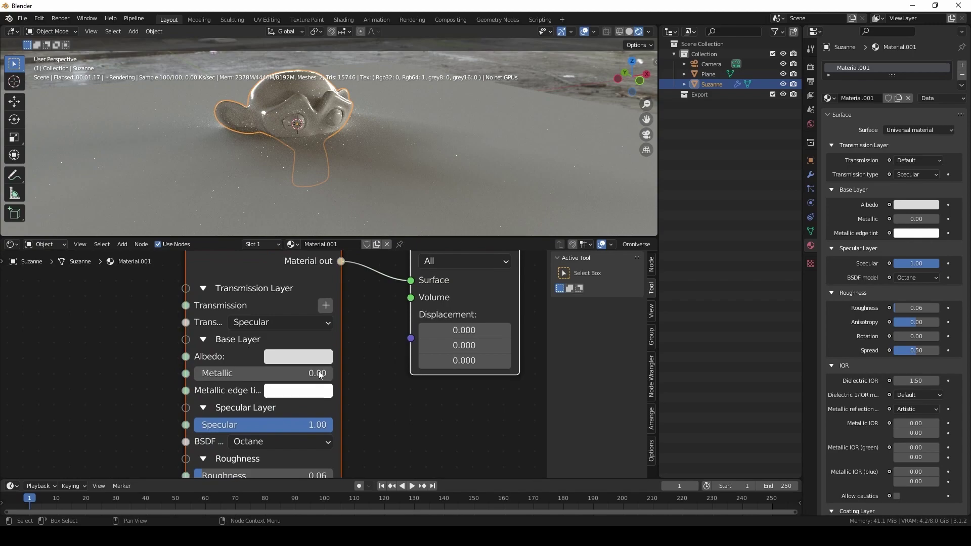
pyautogui.click(314, 360)
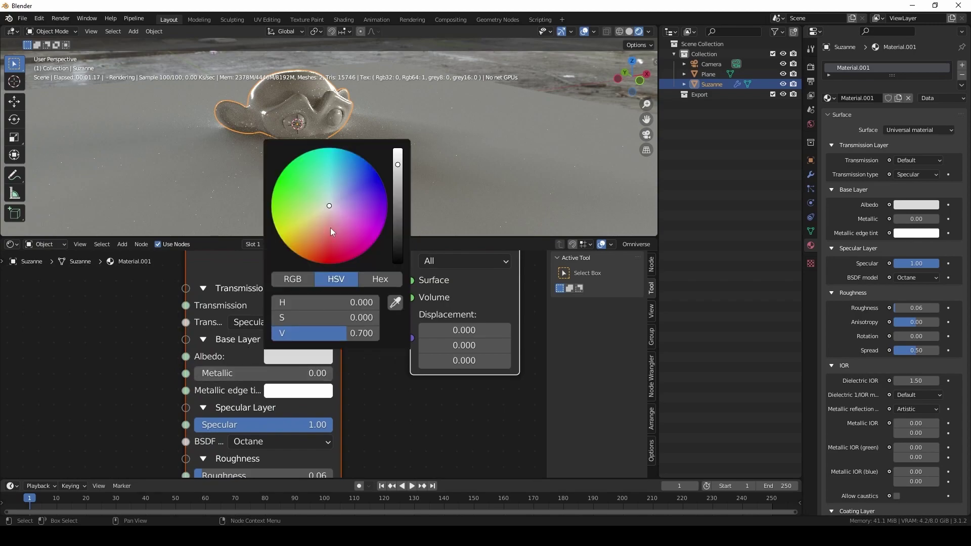
pyautogui.moveTo(331, 231)
pyautogui.mouseDown()
pyautogui.moveTo(351, 216)
pyautogui.moveTo(363, 221)
pyautogui.moveTo(369, 180)
pyautogui.moveTo(302, 176)
pyautogui.moveTo(316, 195)
pyautogui.moveTo(380, 174)
pyautogui.moveTo(278, 223)
pyautogui.moveTo(330, 263)
pyautogui.mouseUp()
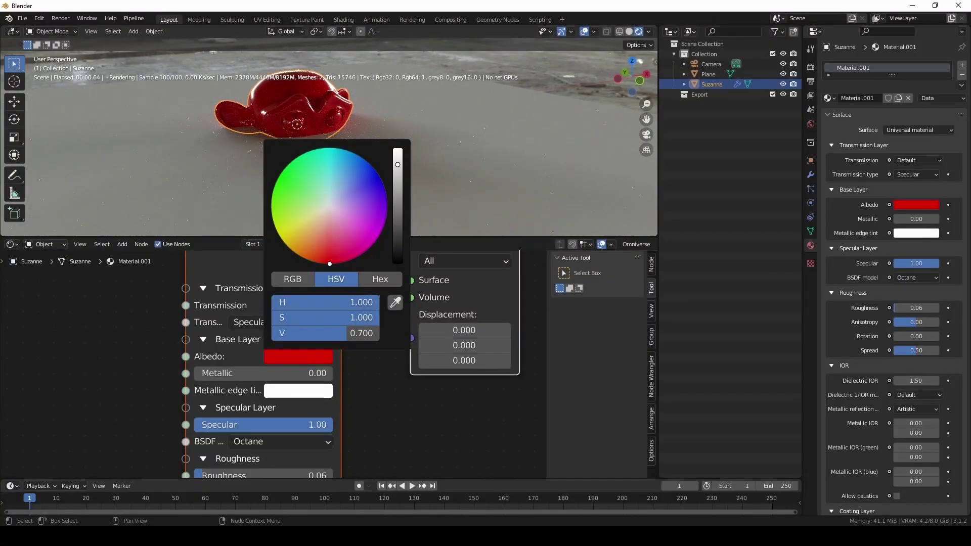
pyautogui.moveTo(342, 405); pyautogui.dragTo(411, 324, button='middle')
# Step: Give Suzanne's material roughness 0.50 and the GGX (energy preserving) BSDF model
pyautogui.moveTo(406, 378); pyautogui.dragTo(409, 365, button='middle')
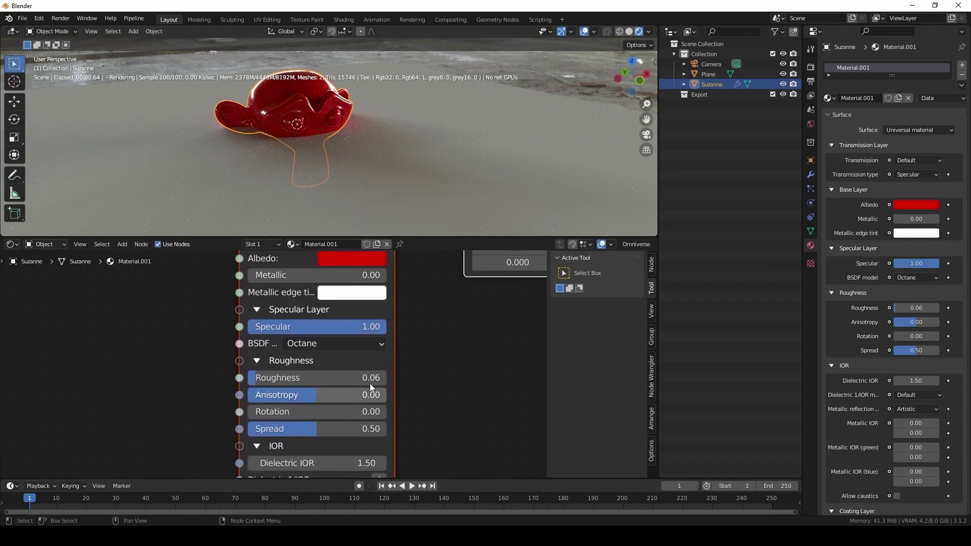
pyautogui.click(339, 378)
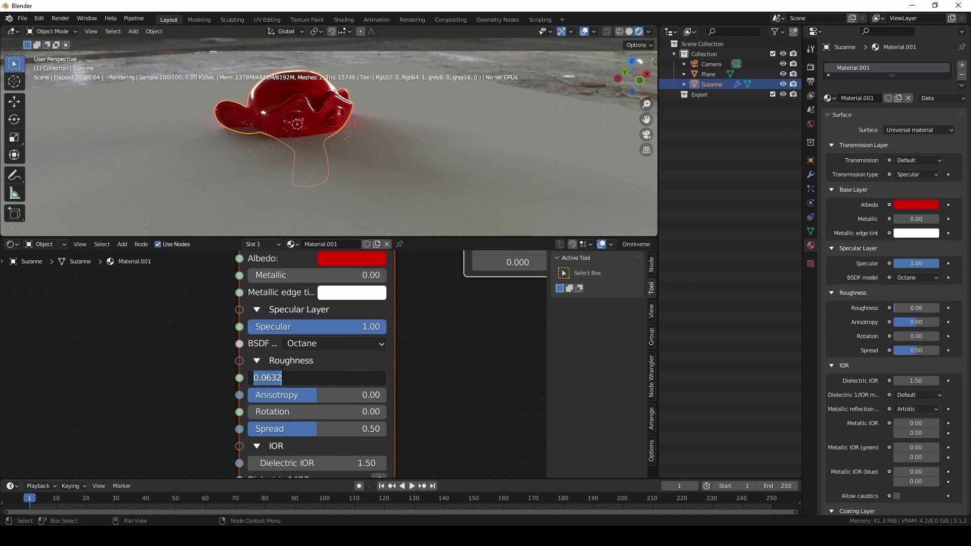
pyautogui.click(433, 370)
pyautogui.moveTo(324, 378); pyautogui.dragTo(349, 377)
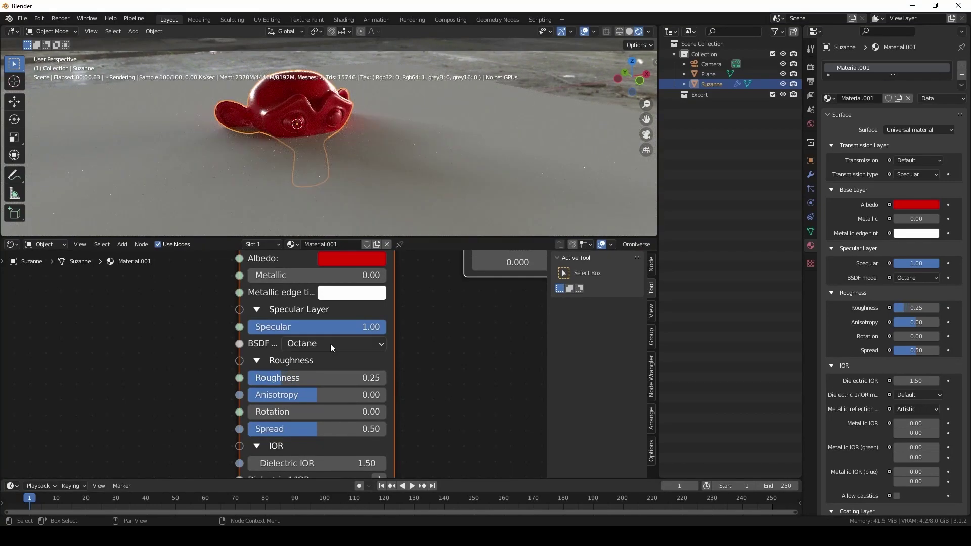
pyautogui.click(329, 344)
pyautogui.click(316, 414)
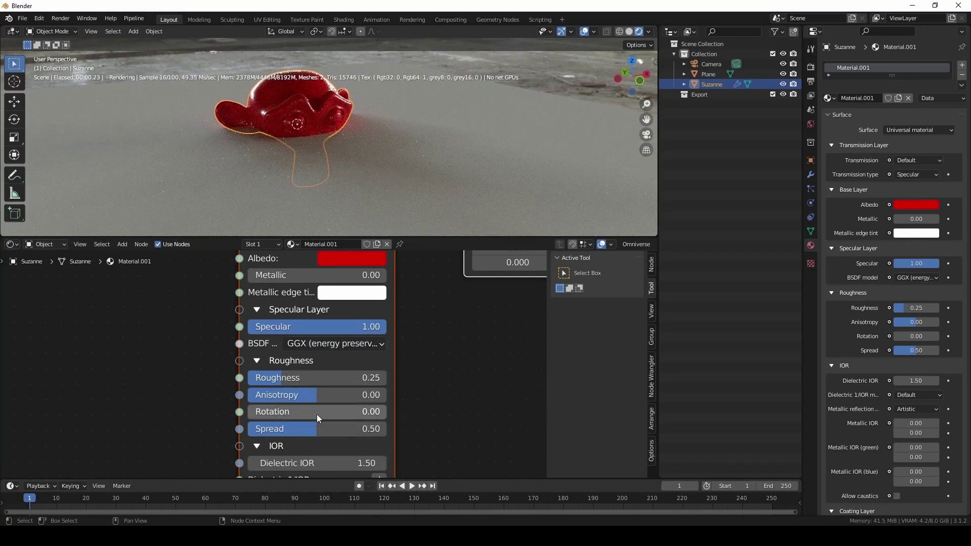
pyautogui.hotkey('ctrl', 'z')
pyautogui.hotkey('ctrl', 'z')
pyautogui.hotkey('ctrl', 'z')
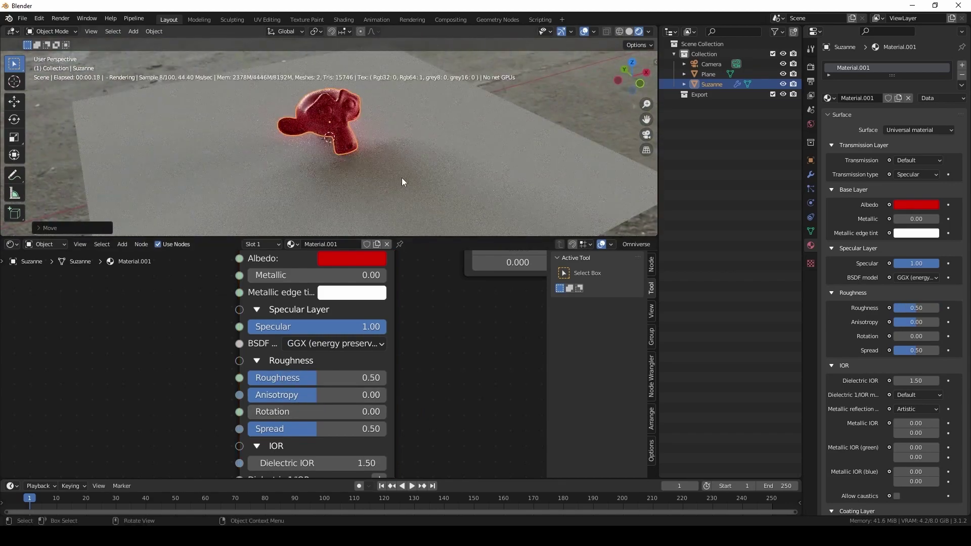
pyautogui.scroll(4, 402, 177)
pyautogui.keyDown('shift'); pyautogui.moveTo(371, 157); pyautogui.dragTo(353, 193, button='middle'); pyautogui.keyUp('shift')
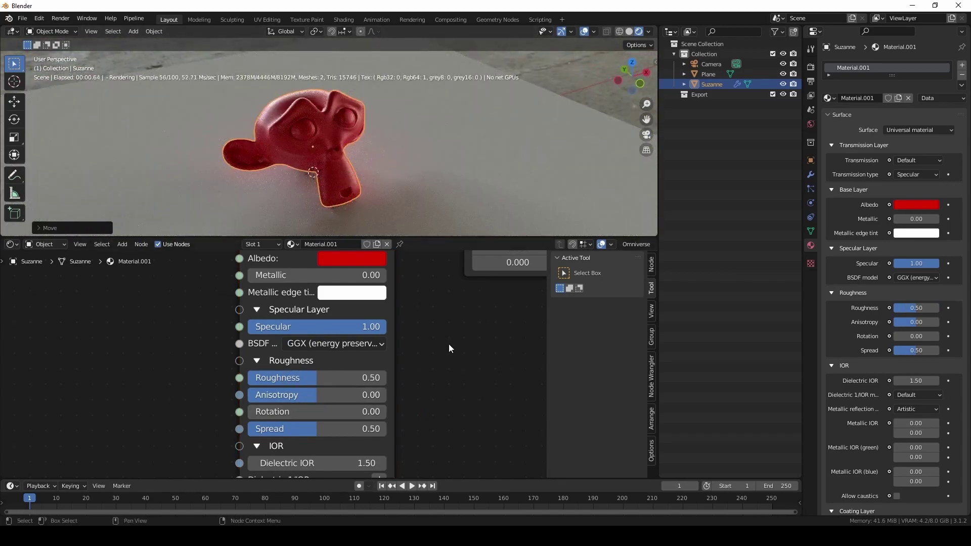
# Step: Give the floor plane new material Material.002 with Shadow catcher enabled
pyautogui.click(512, 143)
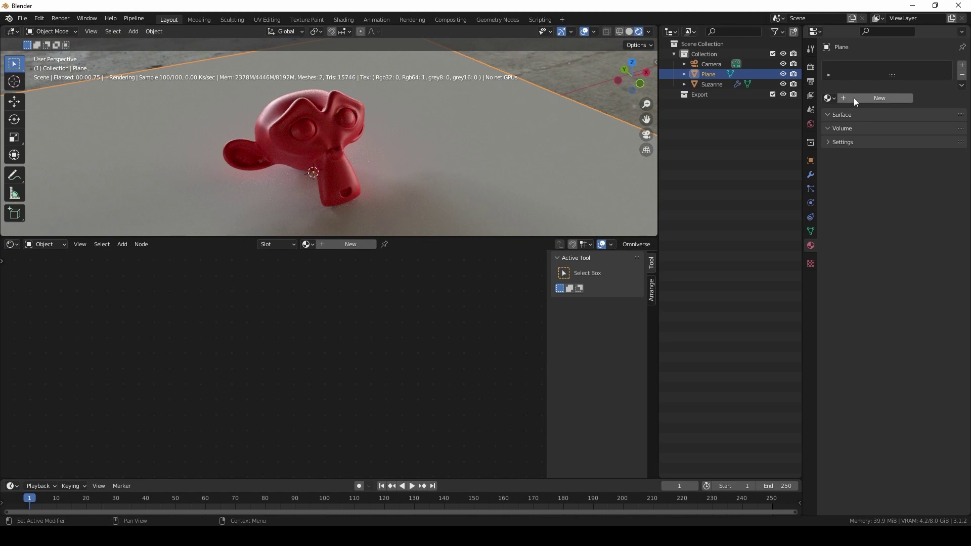
pyautogui.click(877, 98)
pyautogui.scroll(-3, 411, 326)
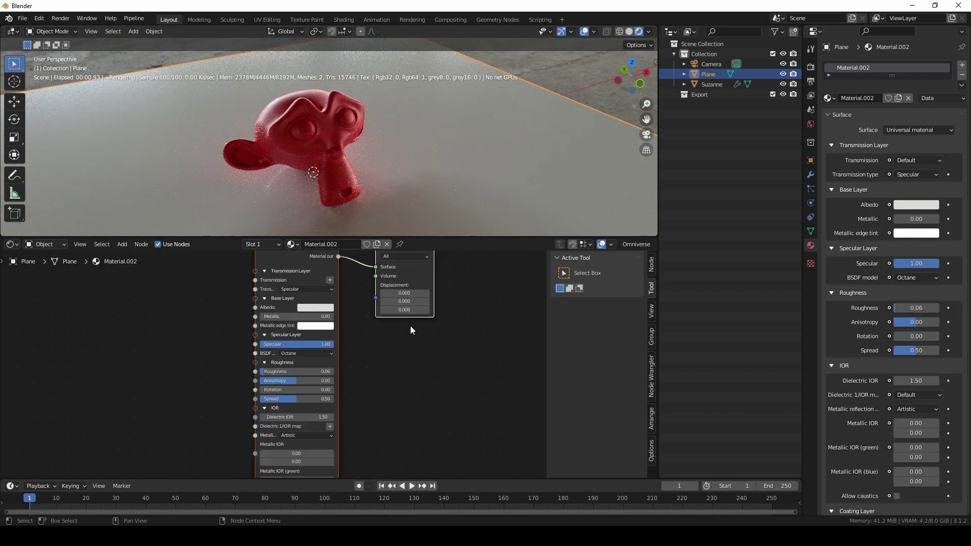
pyautogui.keyDown('shift'); pyautogui.scroll(-5, 383, 414); pyautogui.keyUp('shift')
pyautogui.moveTo(383, 414); pyautogui.dragTo(354, 279, button='middle')
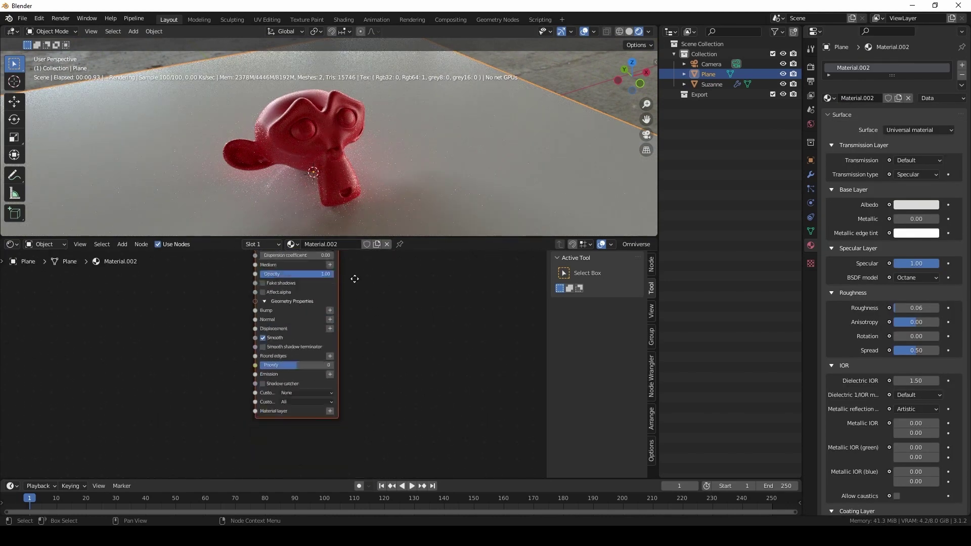
pyautogui.keyDown('shift'); pyautogui.scroll(-2, 355, 326); pyautogui.keyUp('shift')
pyautogui.scroll(2, 355, 327)
pyautogui.keyDown('shift'); pyautogui.scroll(3, 299, 359); pyautogui.keyUp('shift')
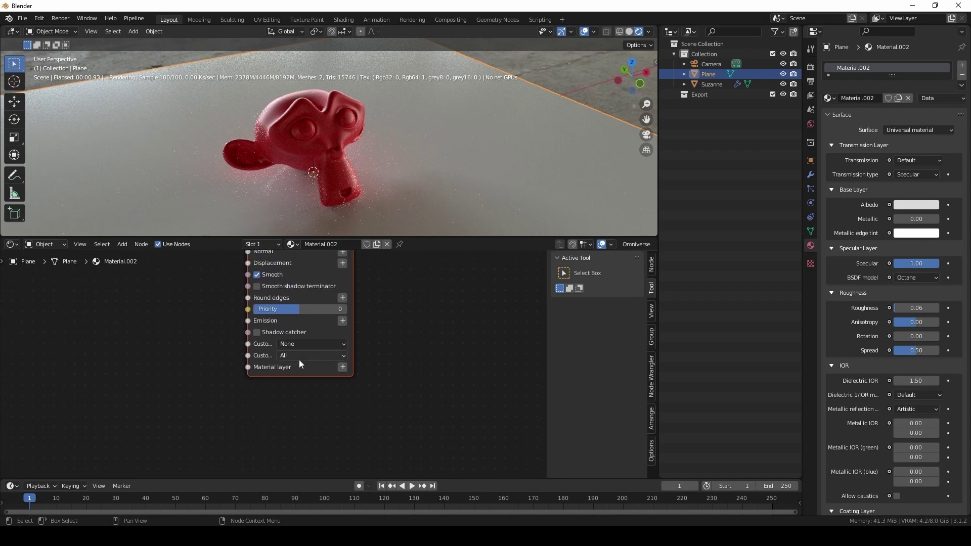
pyautogui.click(258, 333)
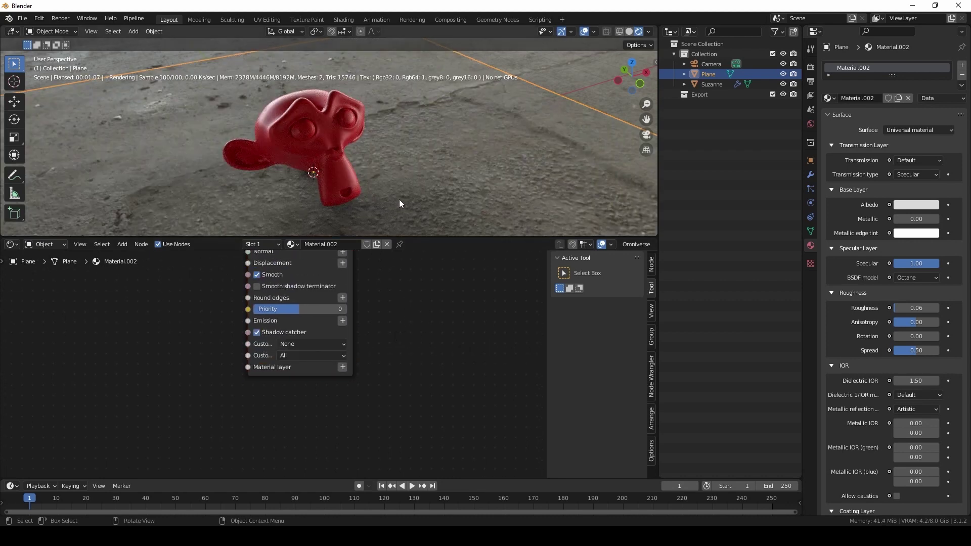
# Step: Orbit to a level view showing Suzanne on the depot floor, then reselect the plane
pyautogui.moveTo(398, 199); pyautogui.dragTo(417, 190, button='middle')
pyautogui.click(542, 87)
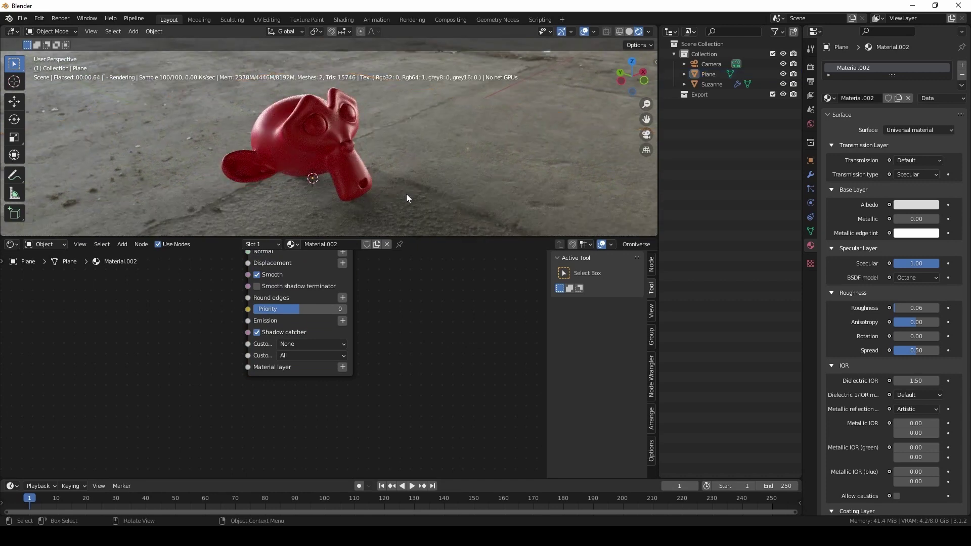
pyautogui.scroll(-3, 405, 193)
pyautogui.moveTo(349, 201); pyautogui.dragTo(368, 188, button='middle')
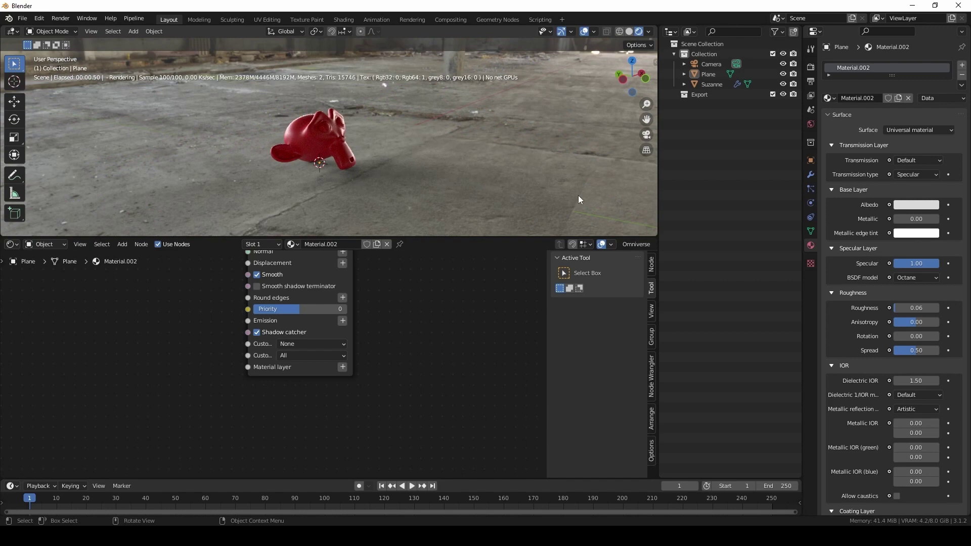
pyautogui.click(563, 205)
# Step: Scale the floor plane up with S so it extends well beyond Suzanne, then deselect it
pyautogui.press('s')
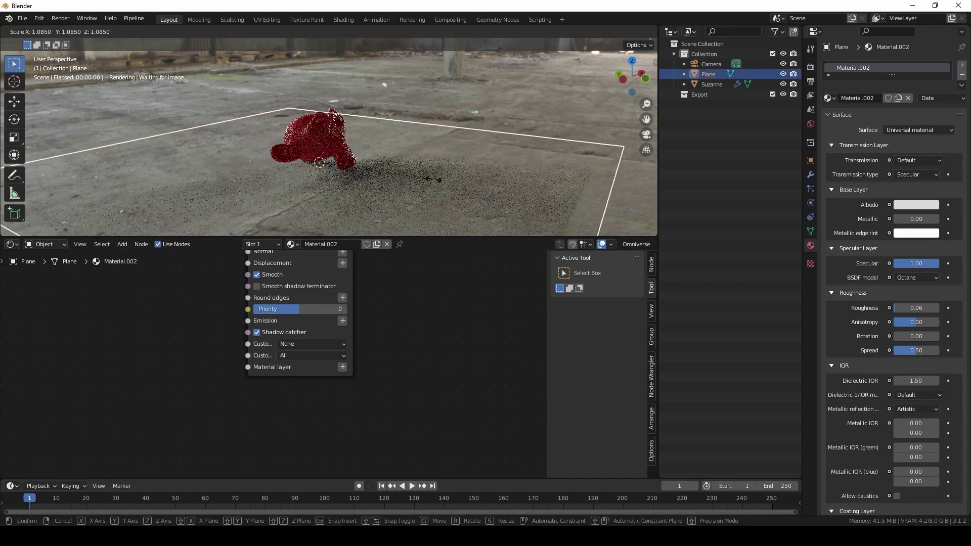
pyautogui.click(572, 178)
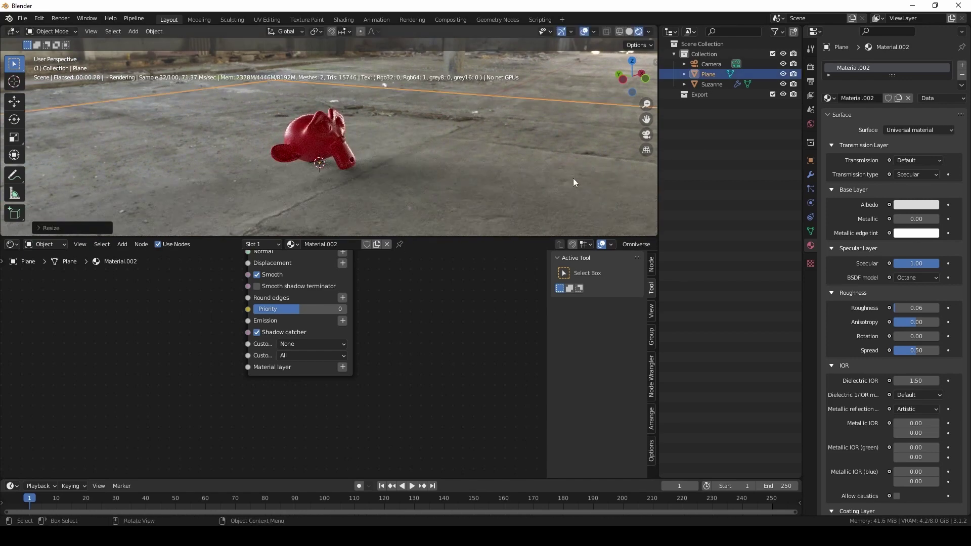
pyautogui.moveTo(333, 197); pyautogui.dragTo(356, 193, button='middle')
pyautogui.hotkey('alt', 'a')
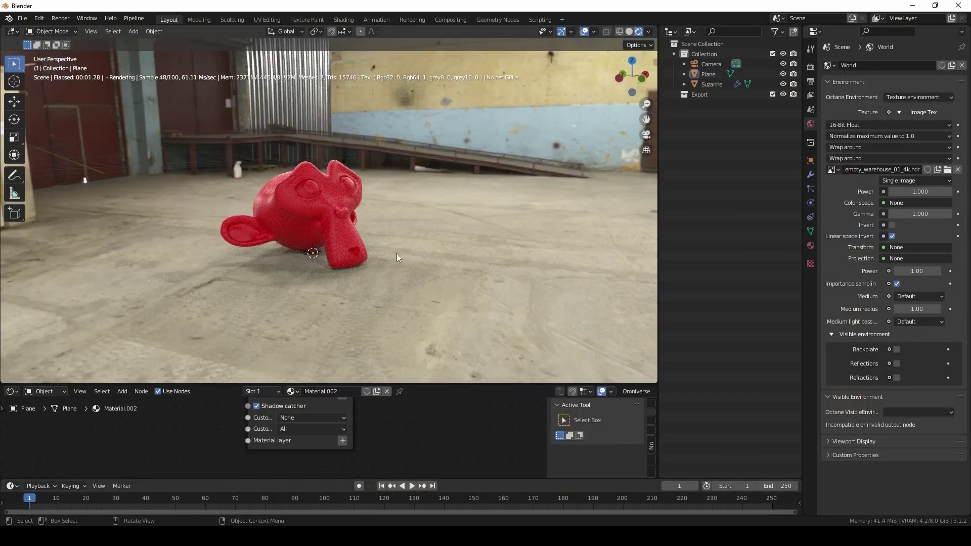
# Step: Load hdrHaven_autumn_hockey_4k.hdr as the world environment image and orbit around Suzanne
pyautogui.moveTo(388, 291)
pyautogui.mouseDown(button='middle')
pyautogui.moveTo(519, 287)
pyautogui.moveTo(383, 302)
pyautogui.mouseUp(button='middle')
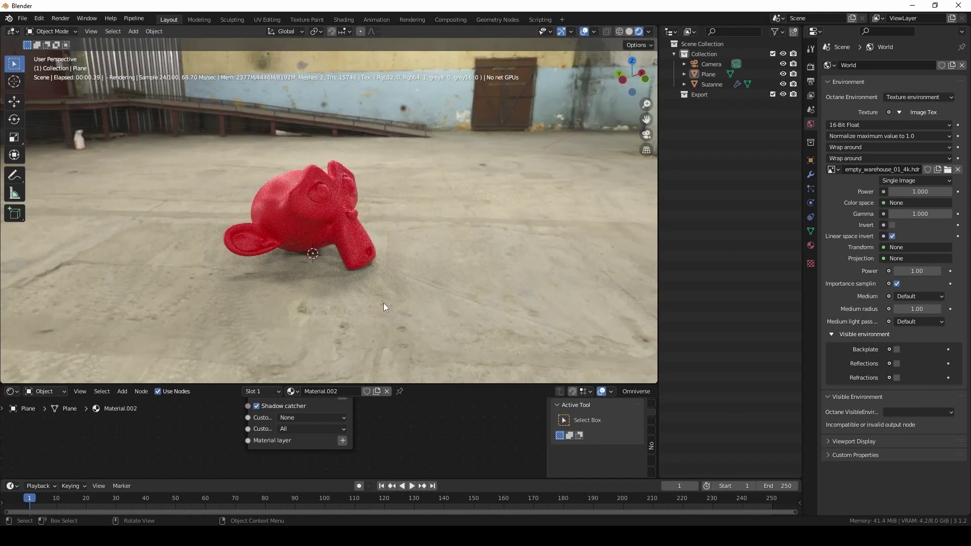
pyautogui.click(947, 169)
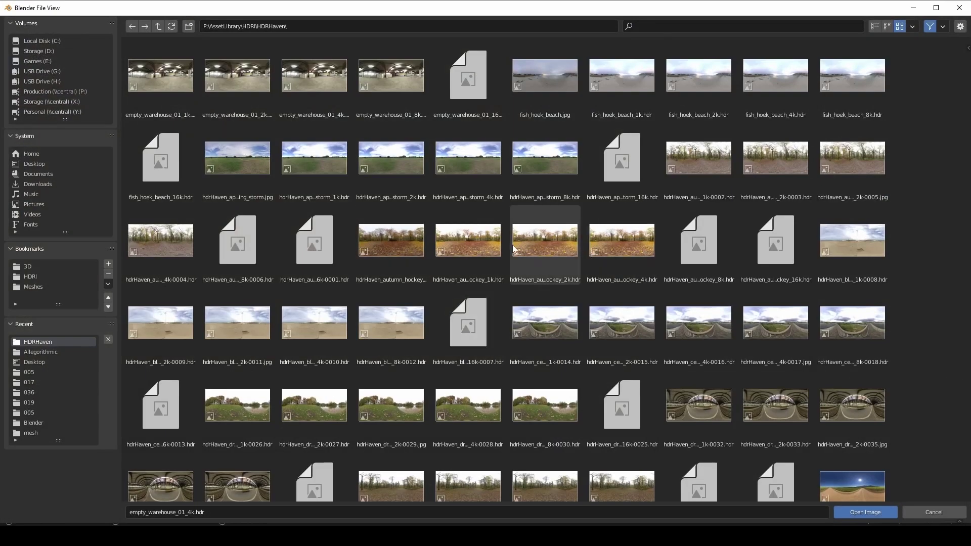
pyautogui.click(632, 244)
pyautogui.click(856, 511)
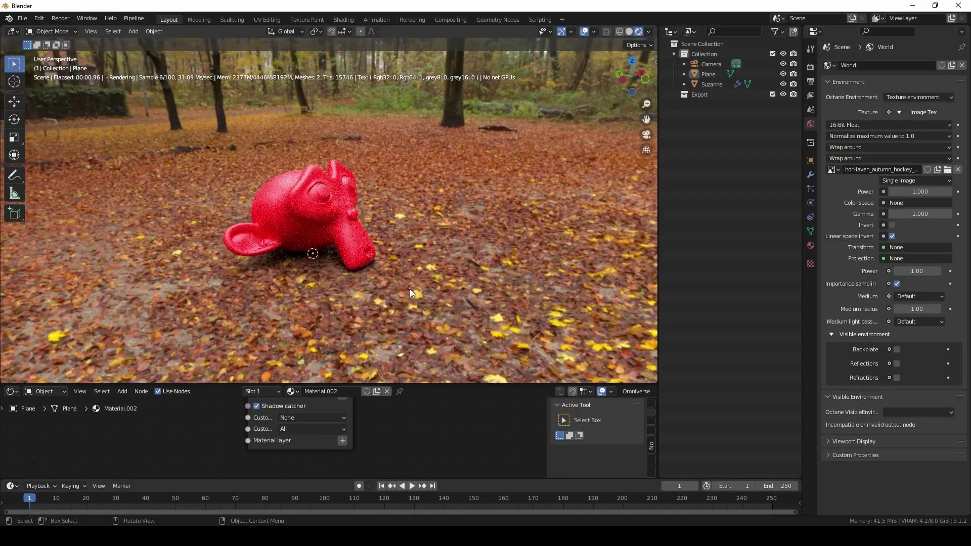
pyautogui.moveTo(426, 277); pyautogui.dragTo(485, 271, button='middle')
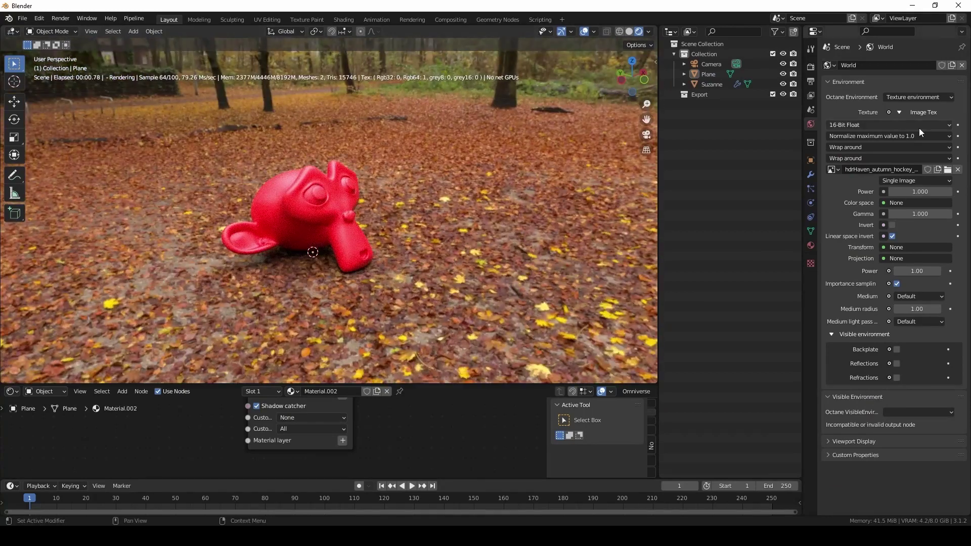
# Step: Reopen the HDRI image browser and scroll down through the available environment files
pyautogui.click(947, 169)
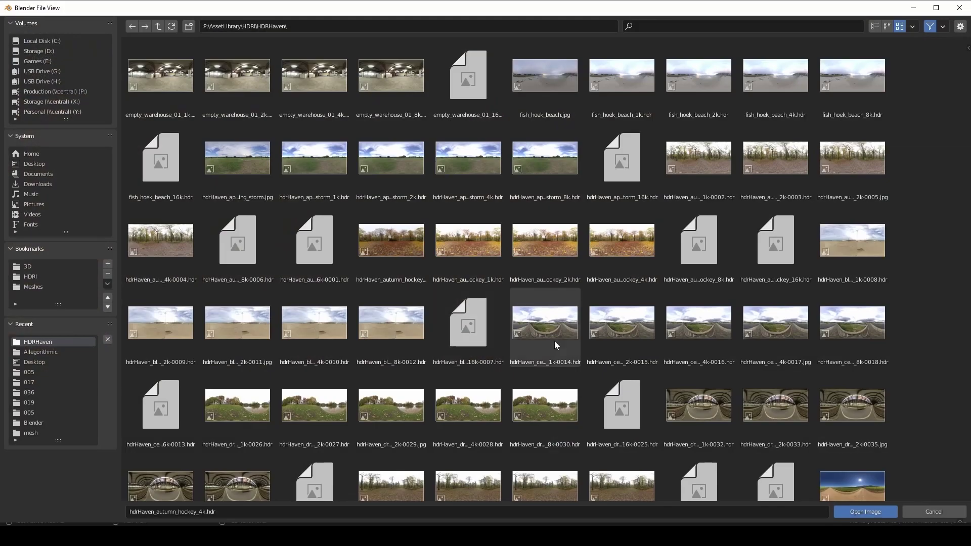
pyautogui.scroll(-2, 541, 298)
pyautogui.scroll(-3, 541, 298)
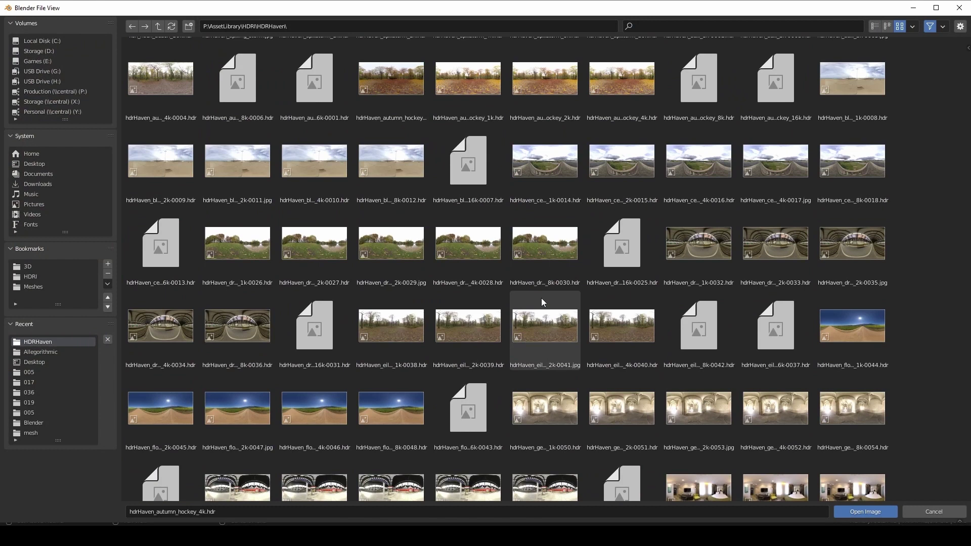
pyautogui.scroll(-2, 541, 299)
pyautogui.scroll(-2, 541, 298)
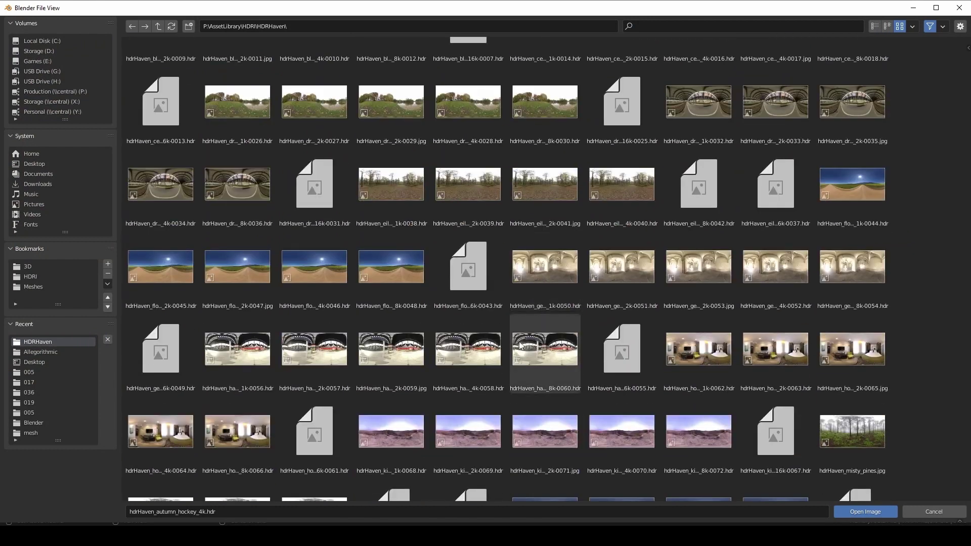